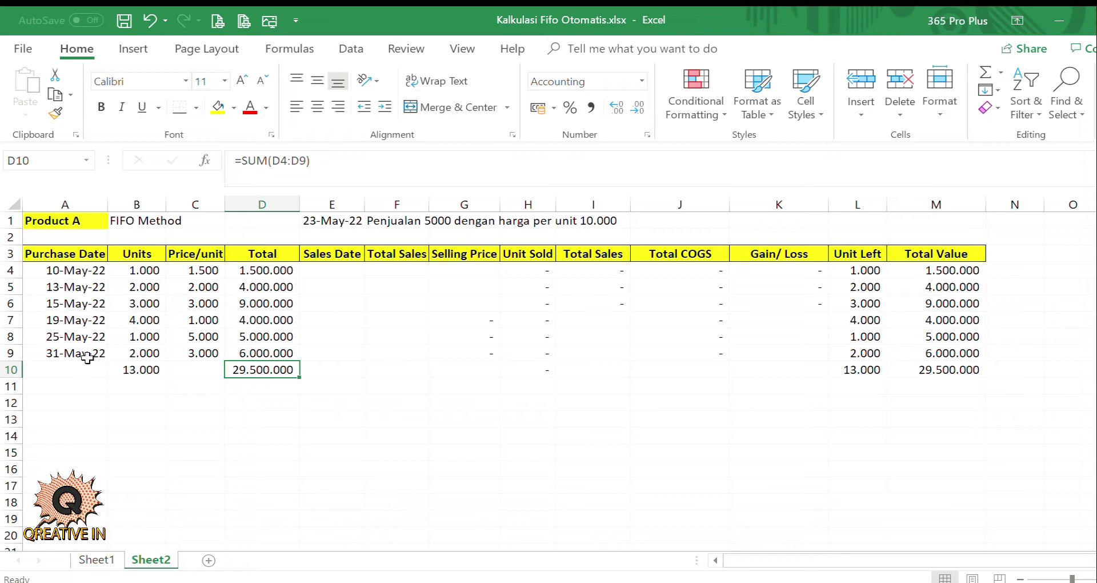
Review the purchased units in B4, the D4 Total, the D10 purchases sum and the F1 sales note
{"action": "left_click", "coordinate": [146, 271]}
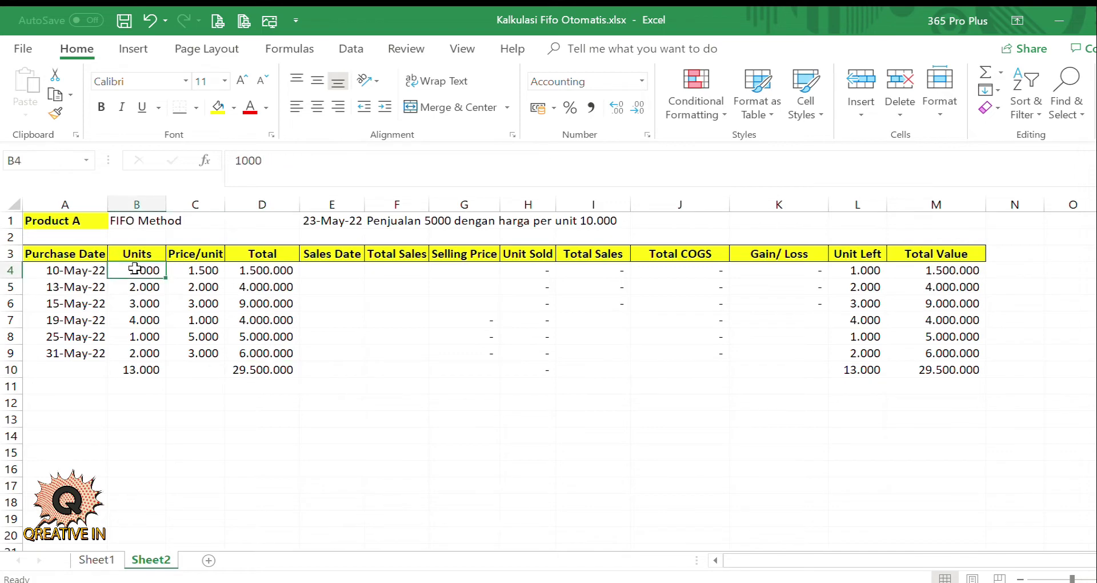
{"action": "left_click", "coordinate": [260, 270]}
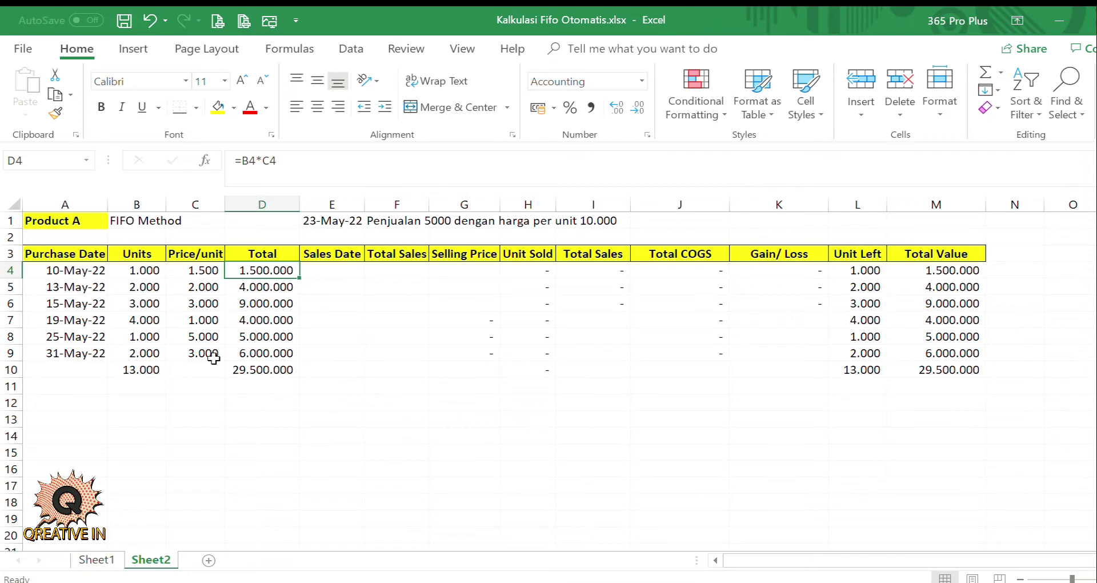
{"action": "left_click", "coordinate": [267, 368]}
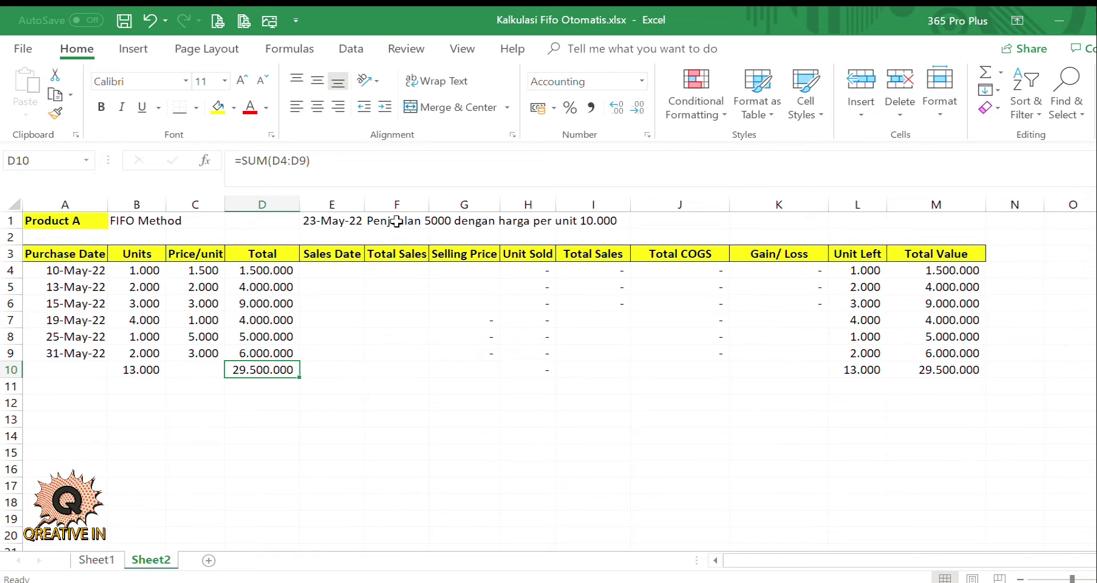
{"action": "left_click", "coordinate": [397, 220]}
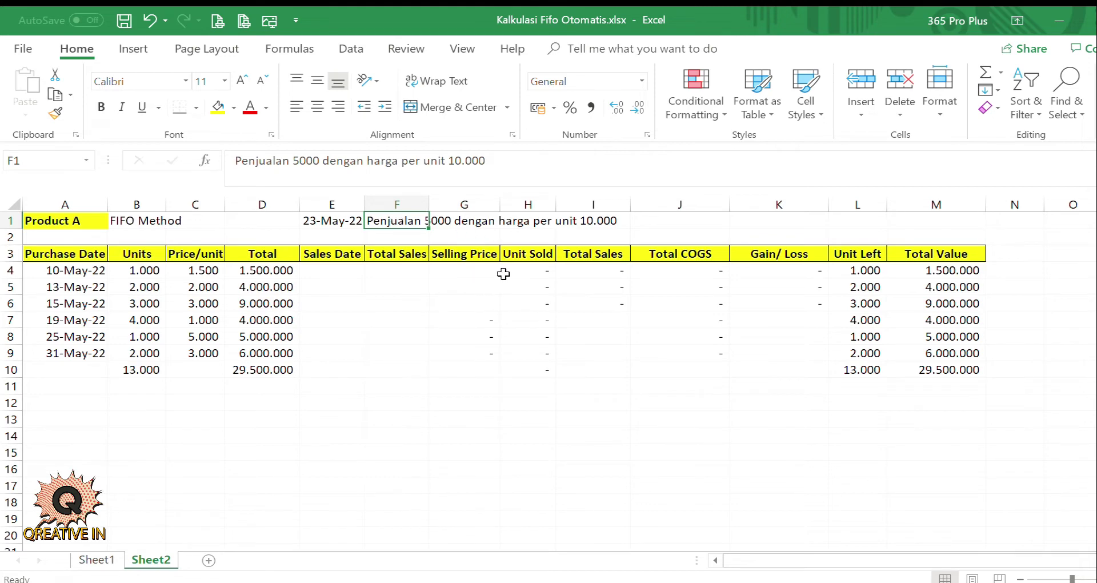
Fill the entire Unit Sold column H with light green
{"action": "left_click", "coordinate": [535, 270]}
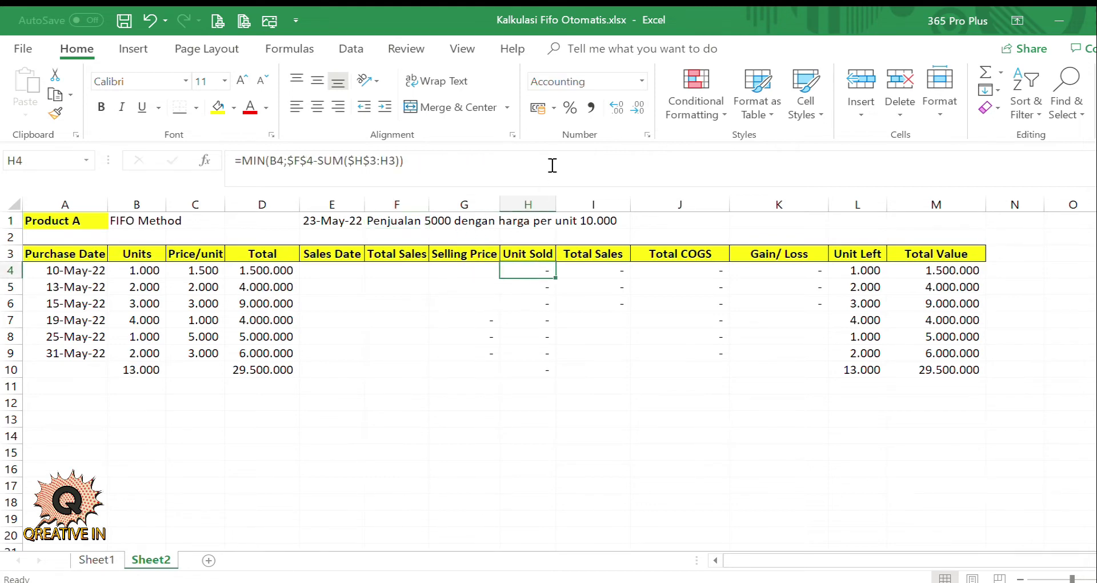
{"action": "left_click", "coordinate": [530, 204]}
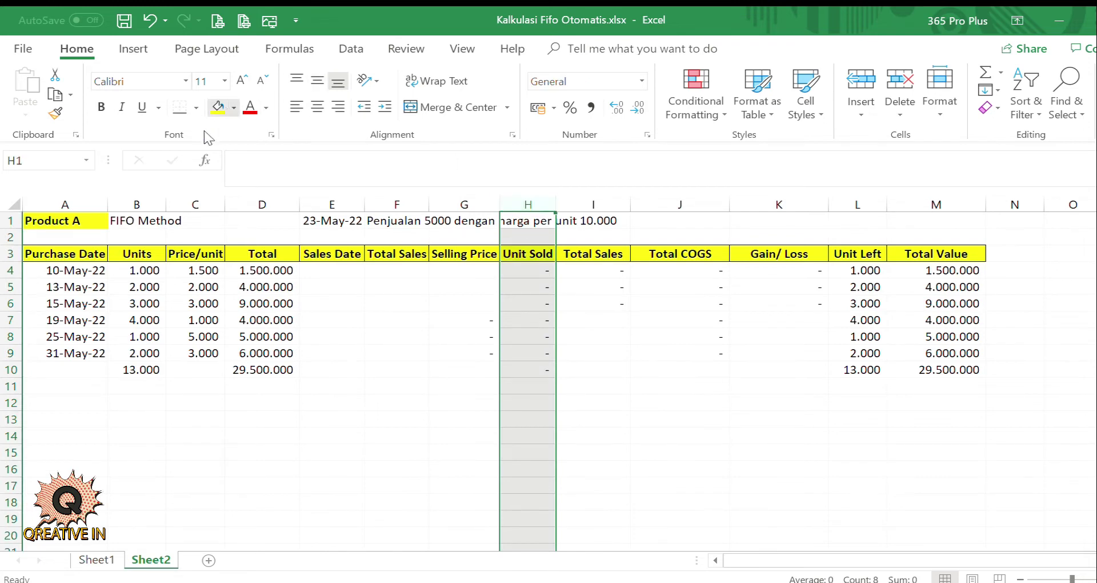
{"action": "left_click", "coordinate": [221, 108]}
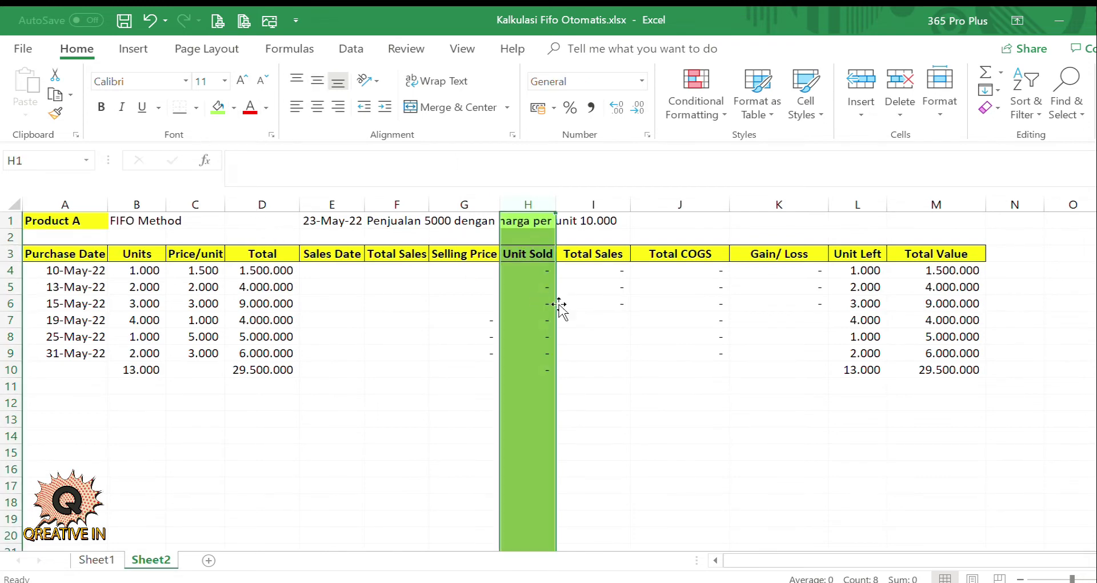
Open H4's MIN formula for editing and highlight its full text
{"action": "left_click", "coordinate": [537, 267]}
{"action": "double_click", "coordinate": [536, 267]}
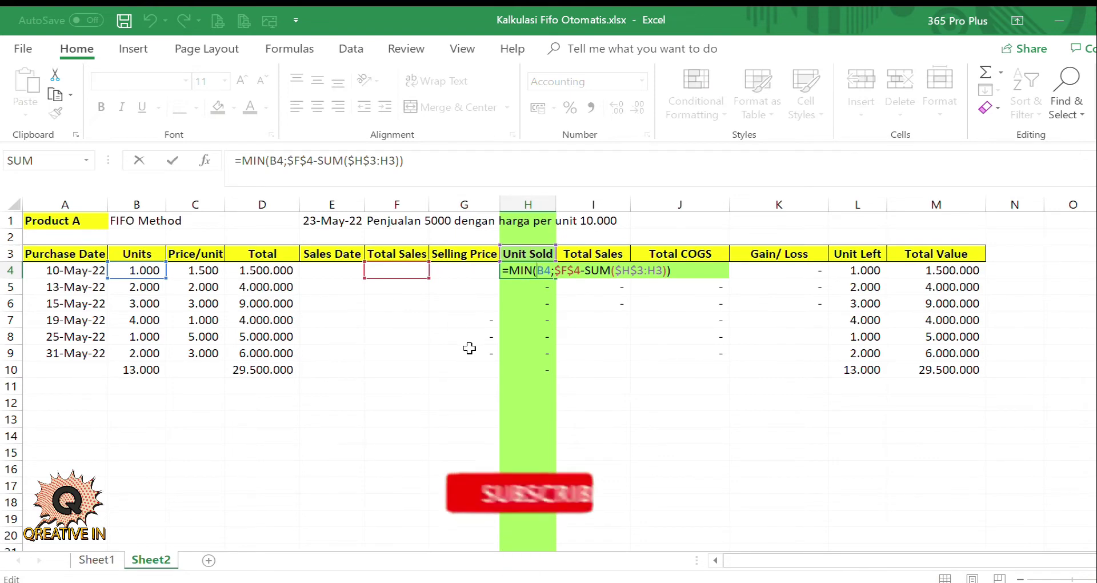
{"action": "left_click", "coordinate": [426, 166]}
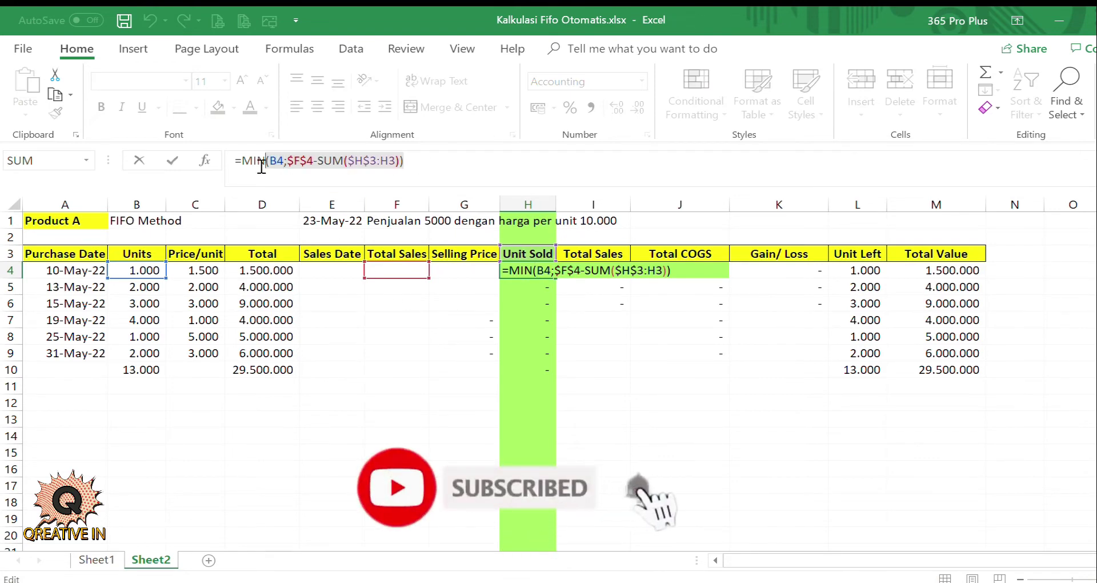
{"action": "left_click_drag", "start_coordinate": [425, 166], "coordinate": [232, 162]}
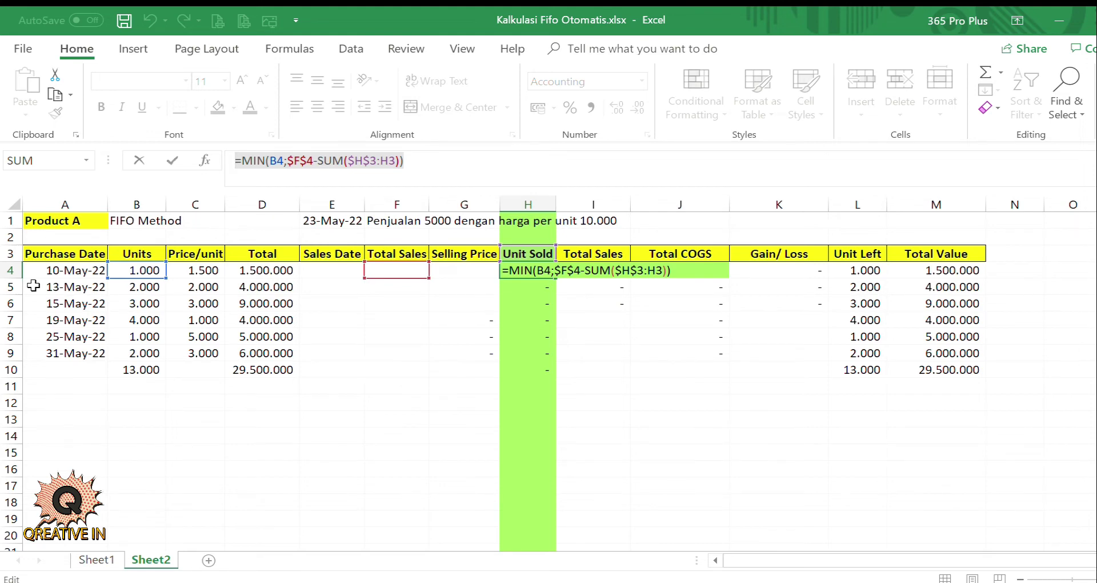
{"action": "key", "text": "Return"}
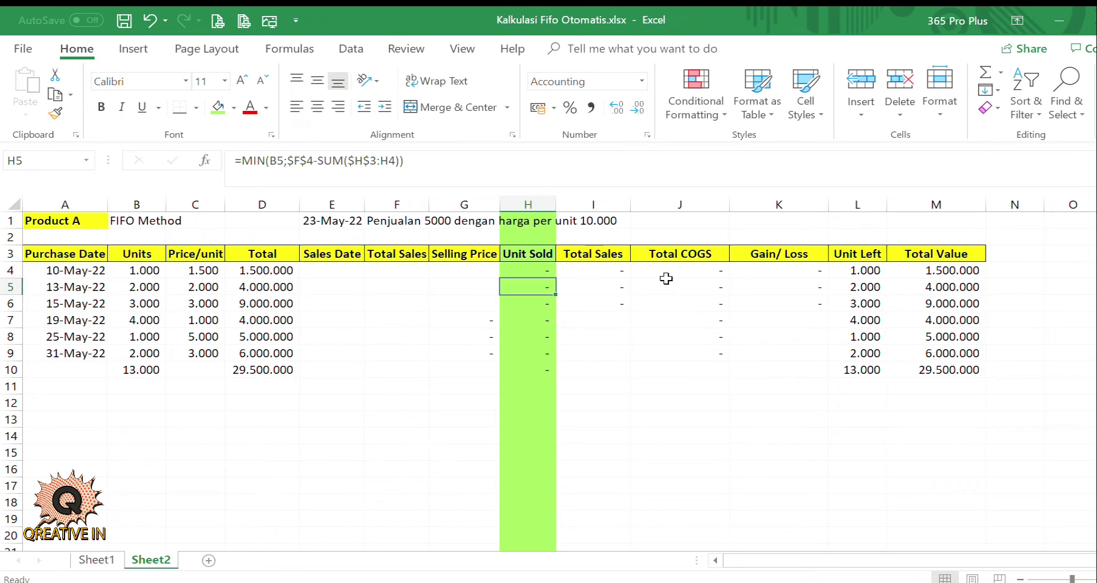
{"action": "double_click", "coordinate": [600, 270]}
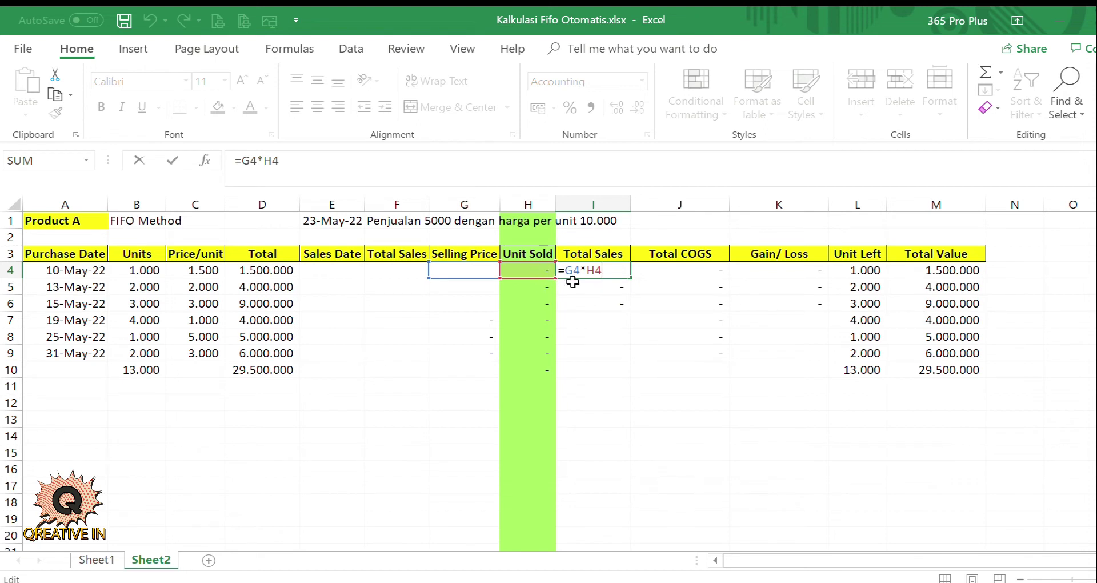
{"action": "key", "text": "Return"}
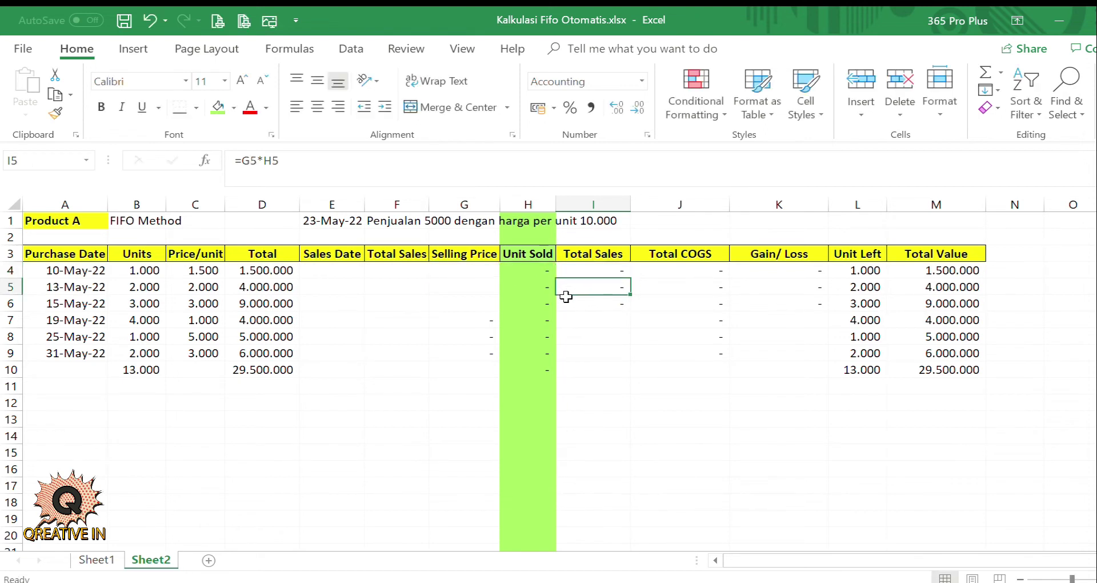
{"action": "key", "text": "Left"}
{"action": "key", "text": "Up"}
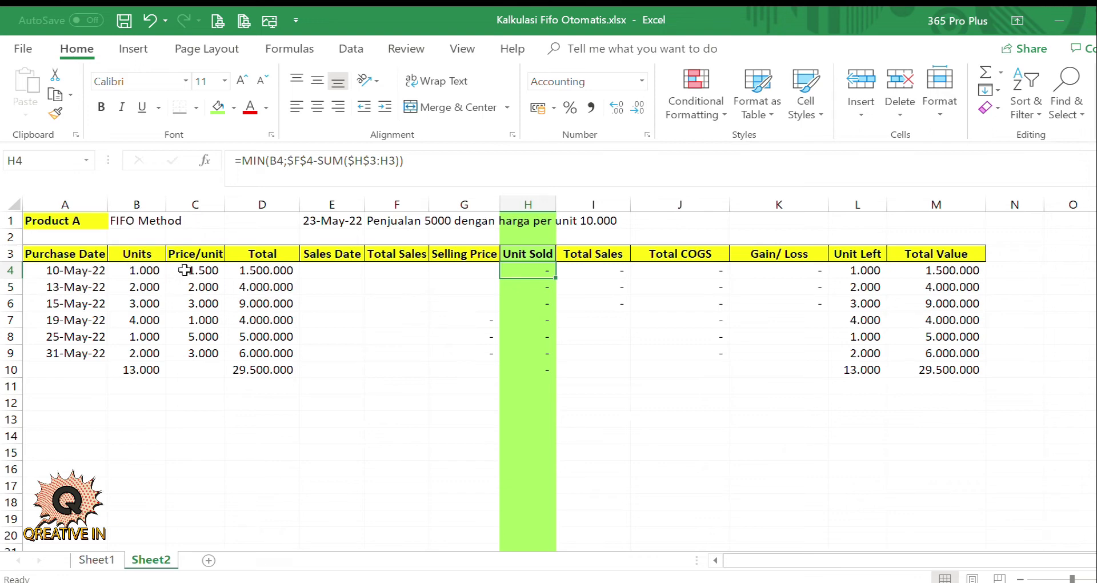
Enter =C4*H4 in J4 as the Total COGS formula
{"action": "left_click", "coordinate": [702, 271]}
{"action": "type", "text": "=C4*H4"}
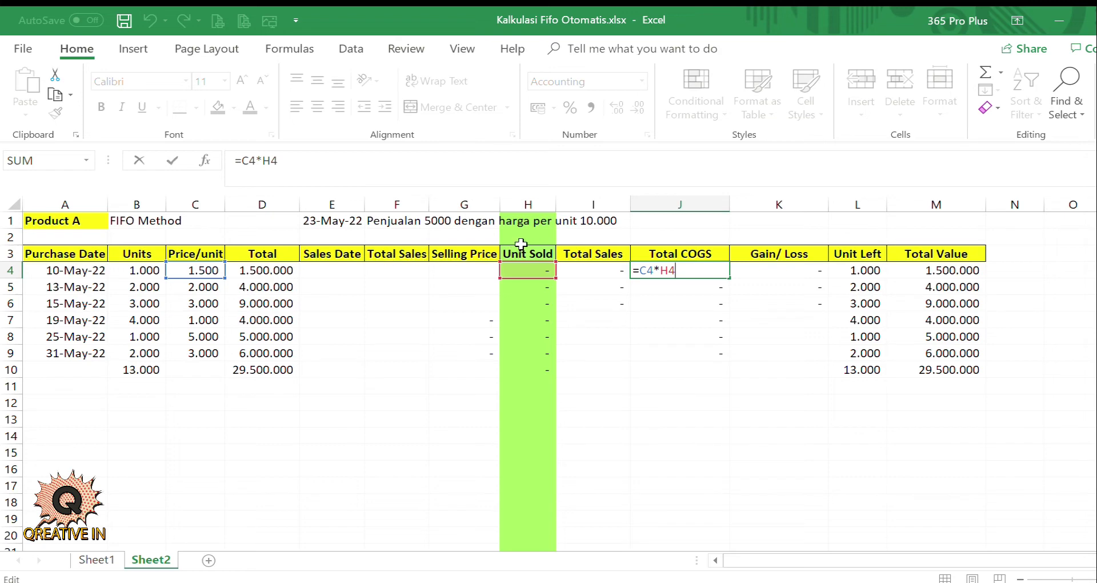
{"action": "key", "text": "Return"}
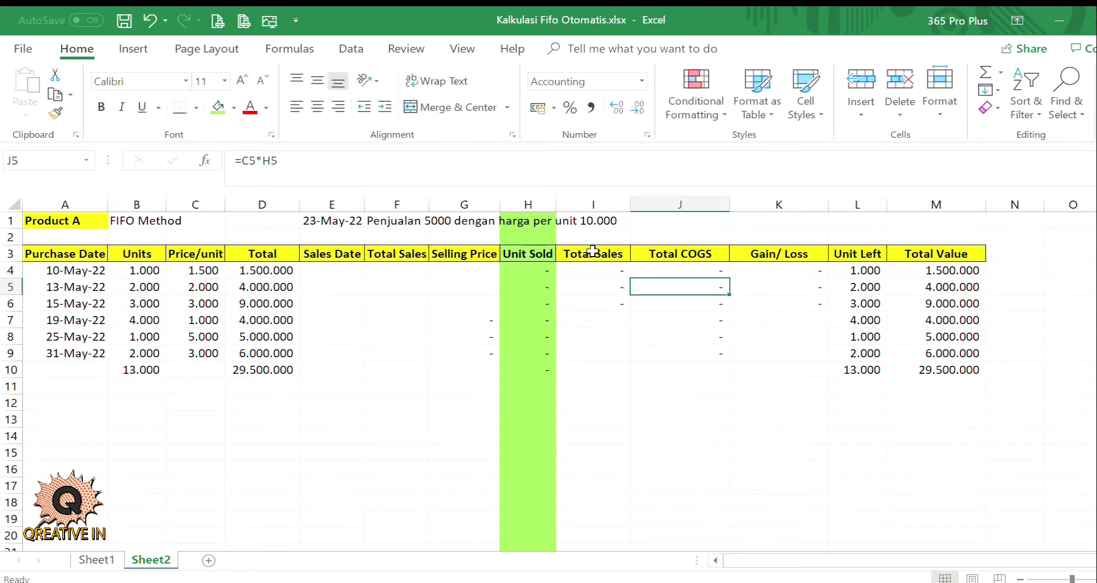
{"action": "key", "text": "Right"}
{"action": "key", "text": "Up"}
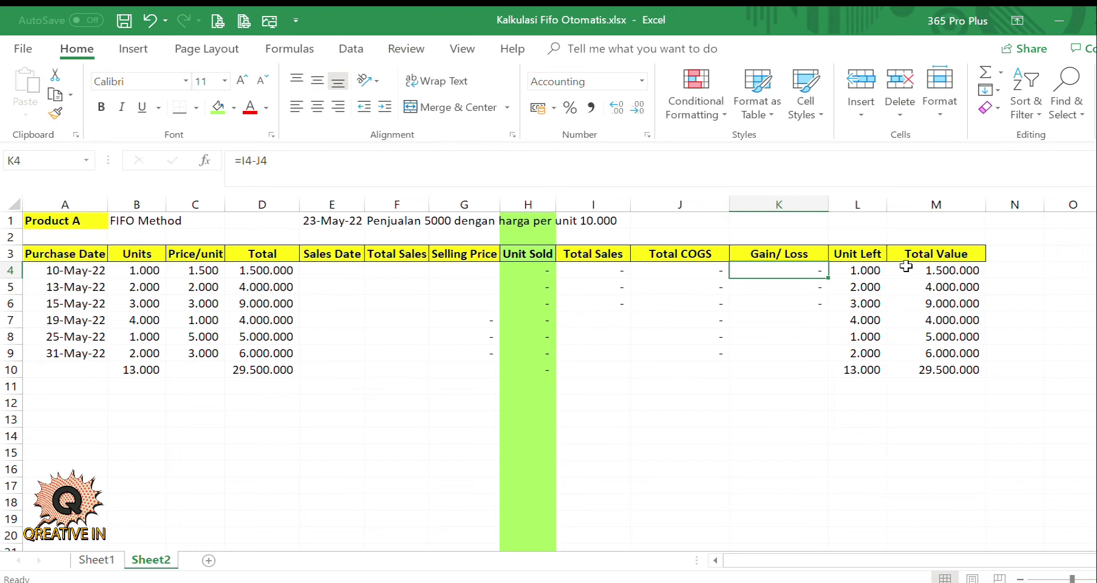
Review units B4:B9, Unit Left L4:L9 with total L10, and Total Value M4:M9 with sum M10
{"action": "left_click", "coordinate": [150, 270]}
{"action": "left_click_drag", "start_coordinate": [151, 269], "coordinate": [143, 352]}
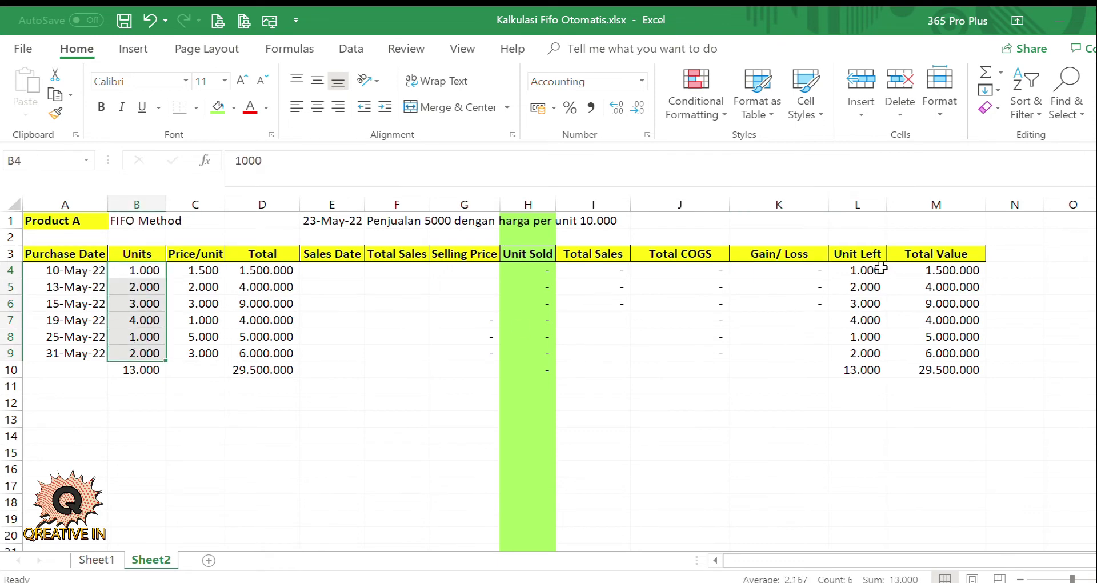
{"action": "left_click_drag", "start_coordinate": [873, 268], "coordinate": [872, 352]}
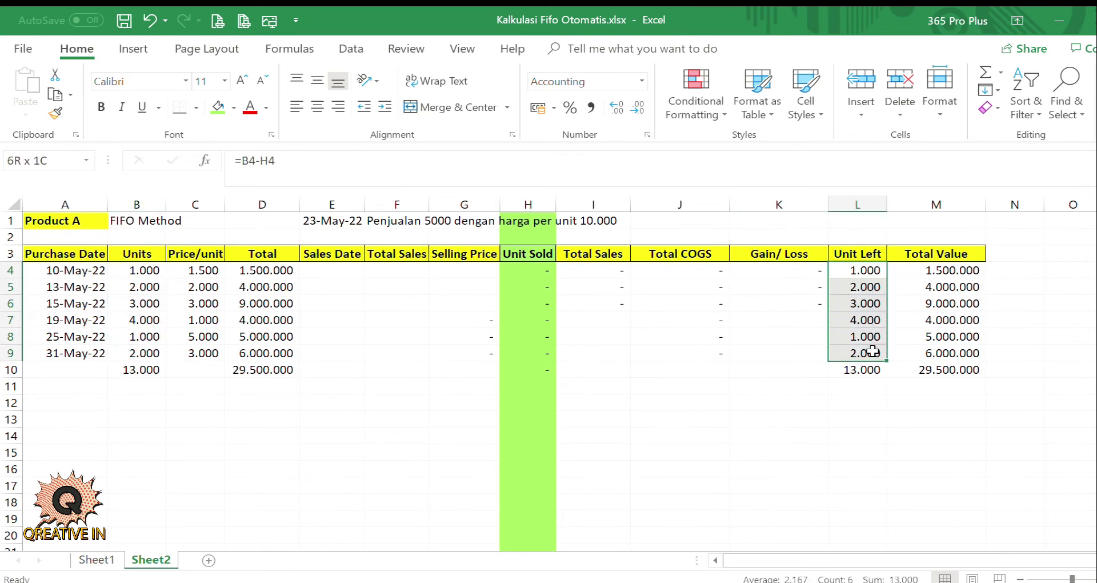
{"action": "left_click", "coordinate": [872, 372]}
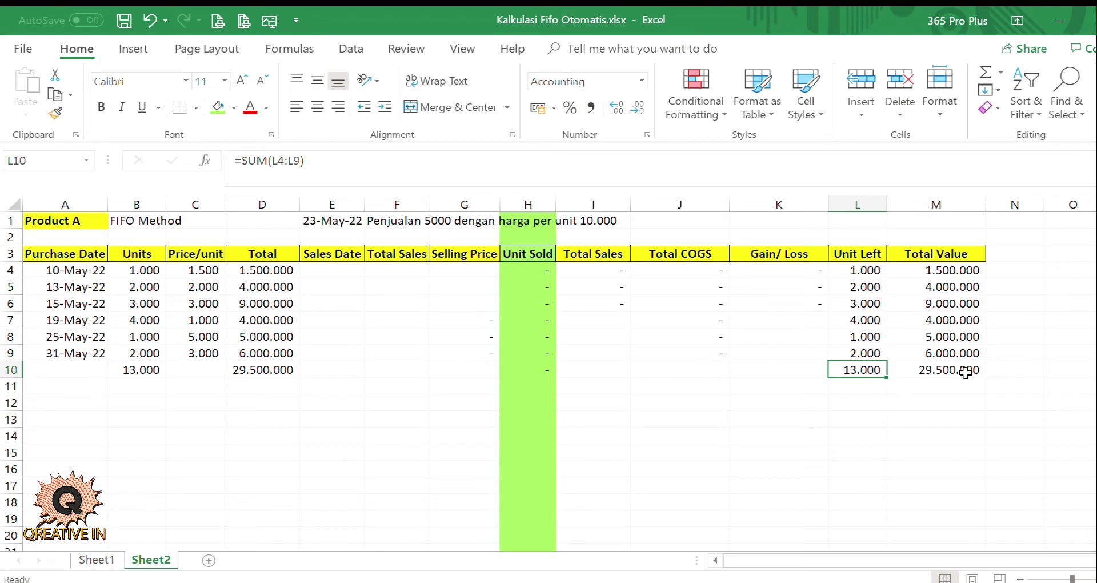
{"action": "left_click_drag", "start_coordinate": [963, 273], "coordinate": [963, 354]}
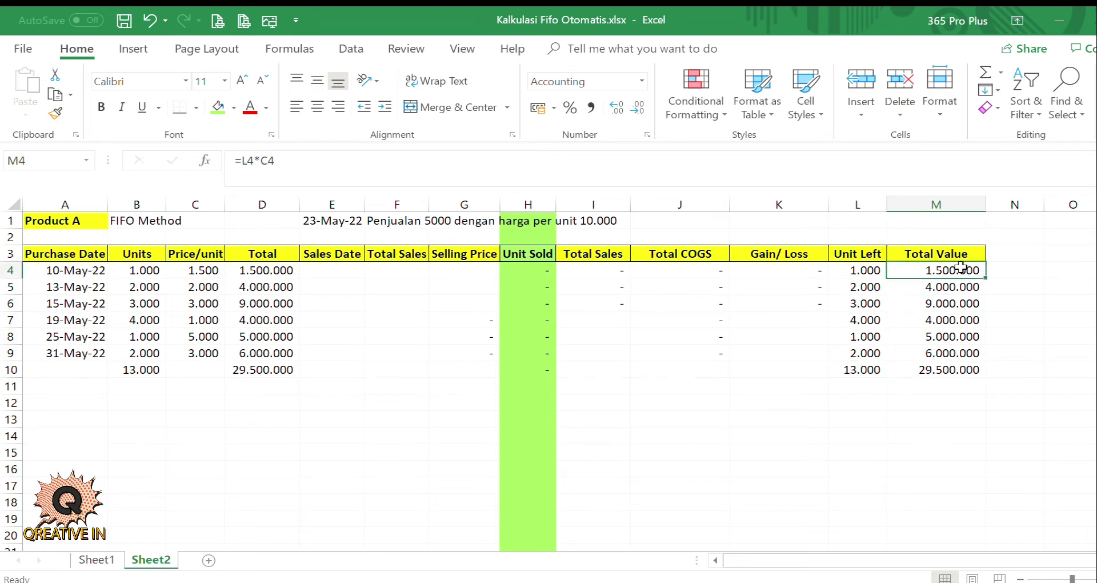
{"action": "left_click", "coordinate": [937, 372]}
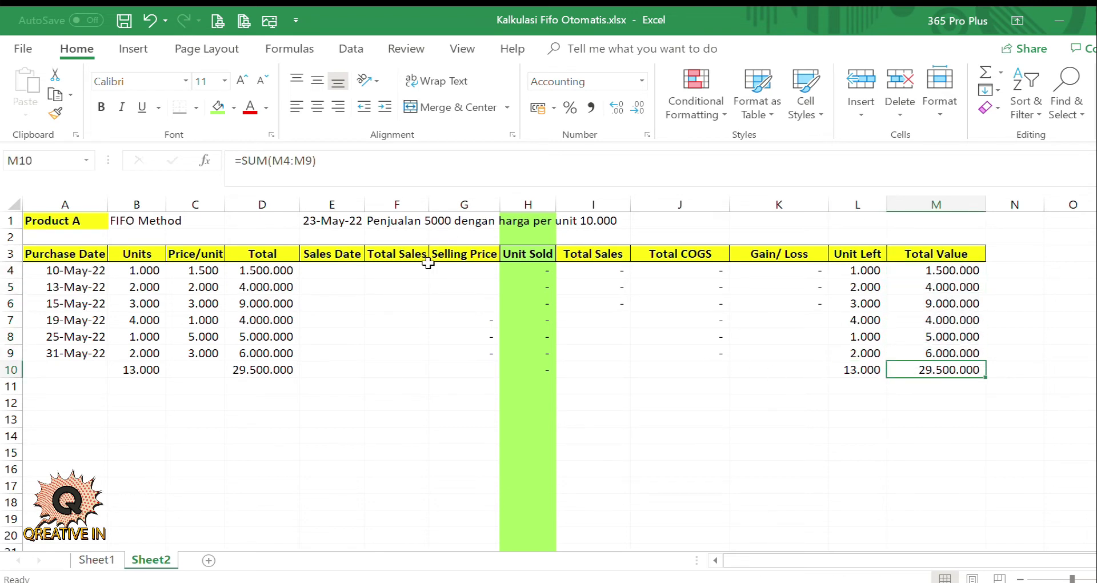
Enter the sales date 23 May 2022 in E4
{"action": "left_click", "coordinate": [342, 269]}
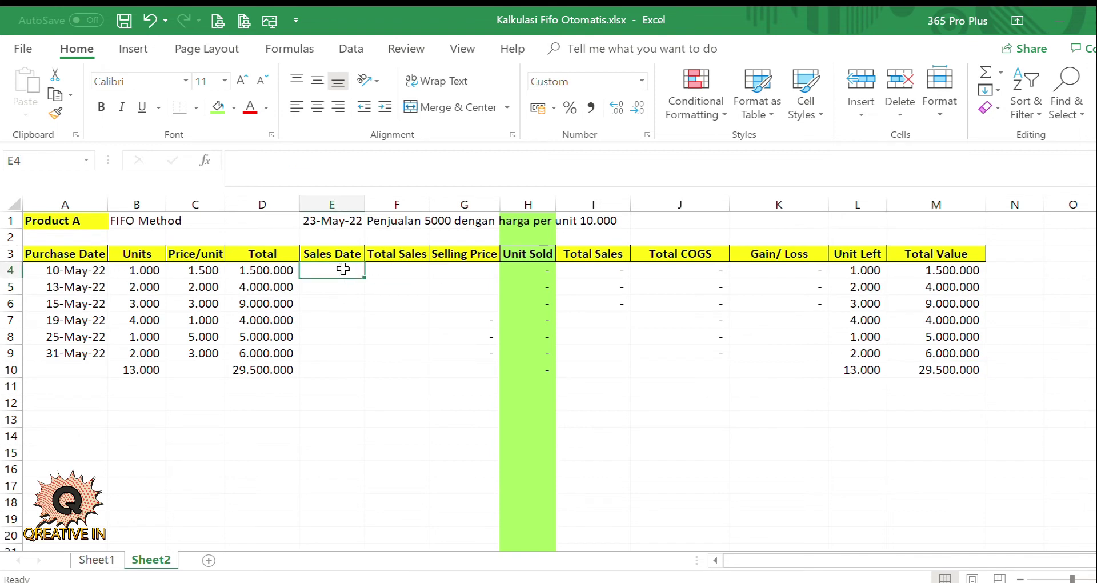
{"action": "type", "text": "23 Ma"}
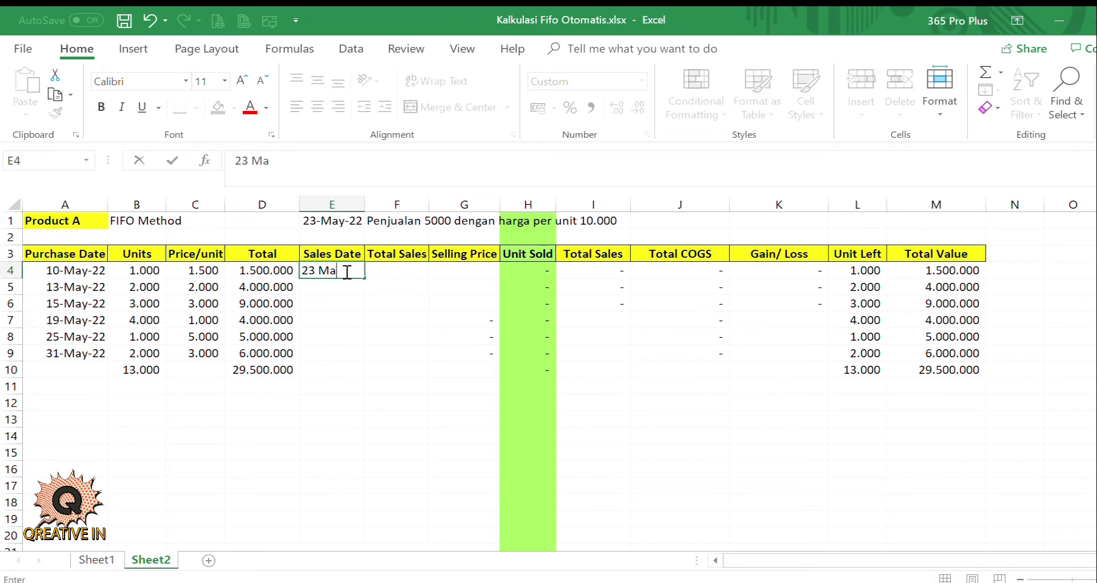
{"action": "type", "text": "y 2022"}
{"action": "left_click", "coordinate": [360, 334]}
Enter 5000 as Total Sales in F4 and check the recalculated Unit Sold formulas in H4:H6
{"action": "left_click", "coordinate": [397, 267]}
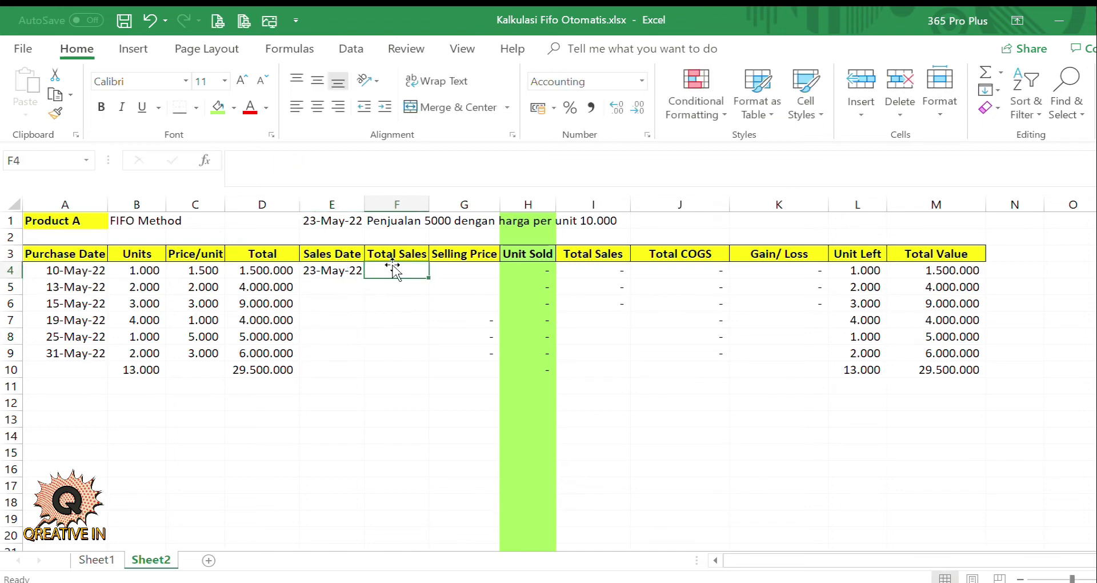
{"action": "type", "text": "5000"}
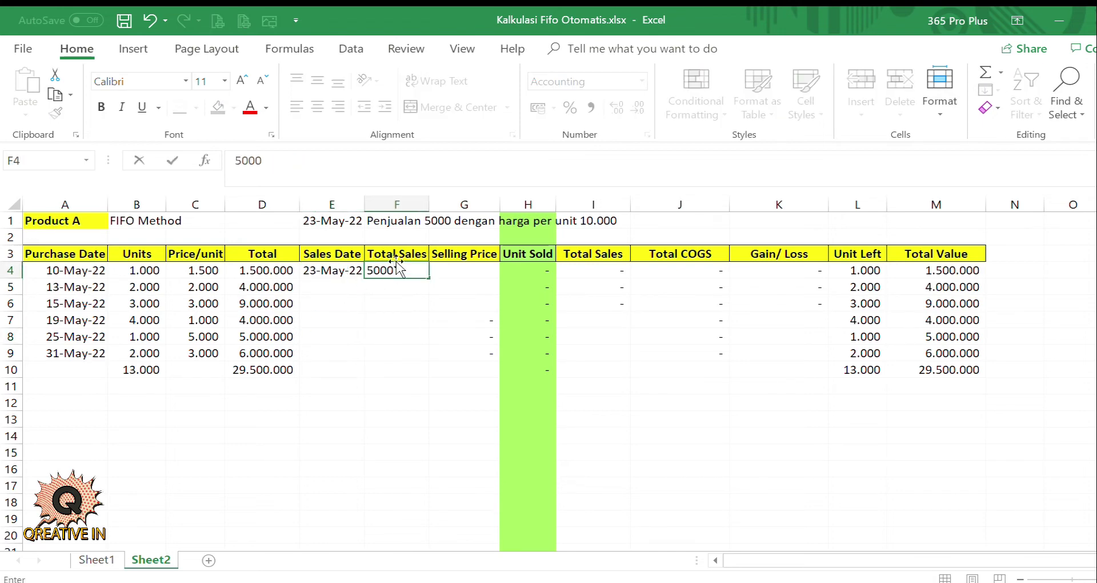
{"action": "key", "text": "Return"}
{"action": "key", "text": "Right"}
{"action": "key", "text": "Right"}
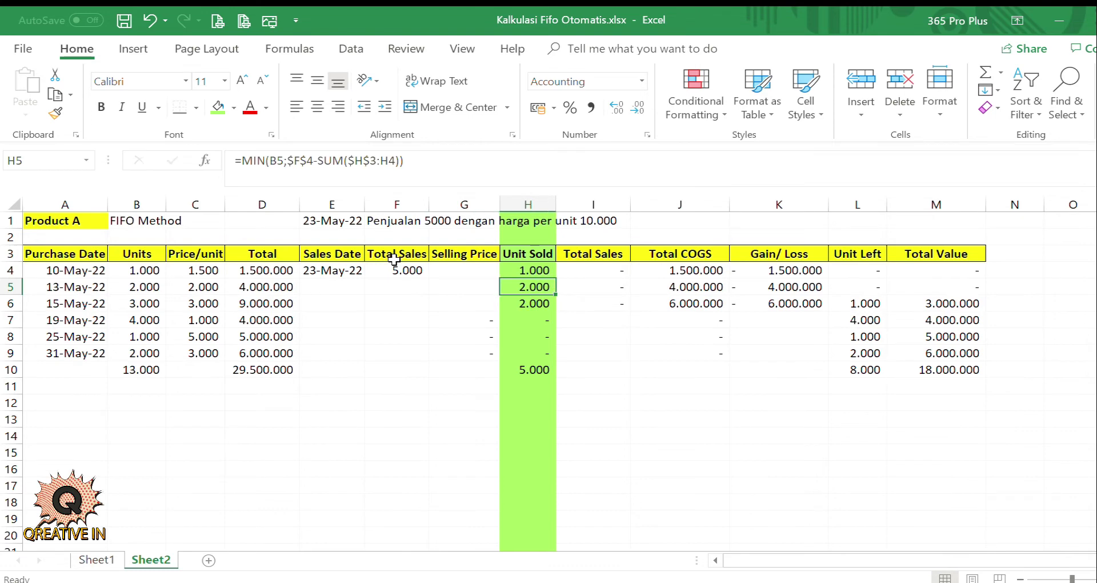
{"action": "key", "text": "Up"}
{"action": "key", "text": "Down"}
{"action": "key", "text": "Down"}
{"action": "key", "text": "Up"}
{"action": "key", "text": "Up"}
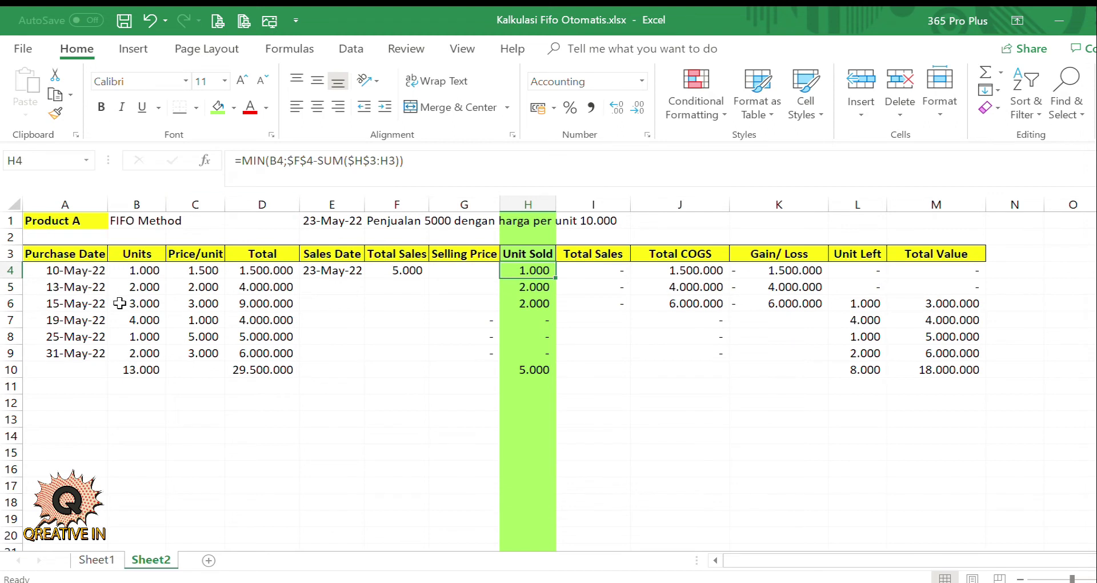
Compare the first three purchase quantities in B4, B5 and B6
{"action": "left_click", "coordinate": [148, 271]}
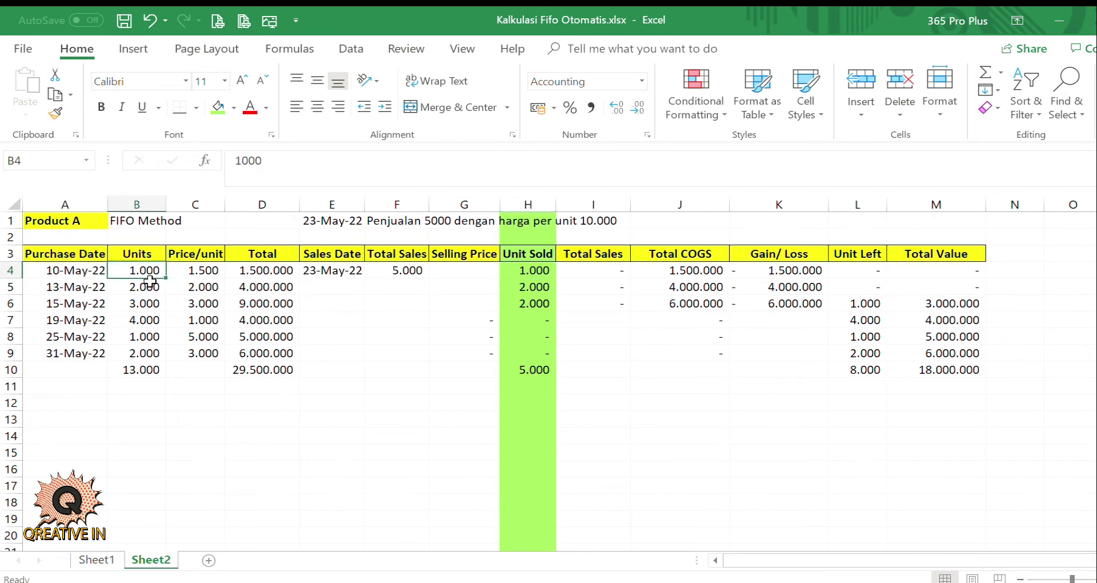
{"action": "left_click", "coordinate": [148, 287]}
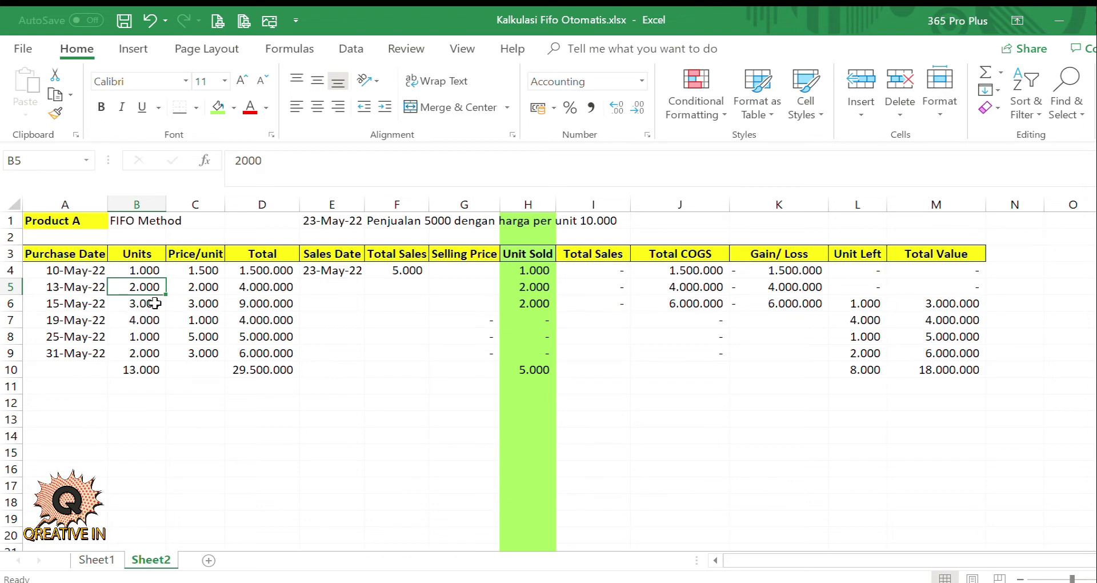
{"action": "left_click", "coordinate": [155, 303]}
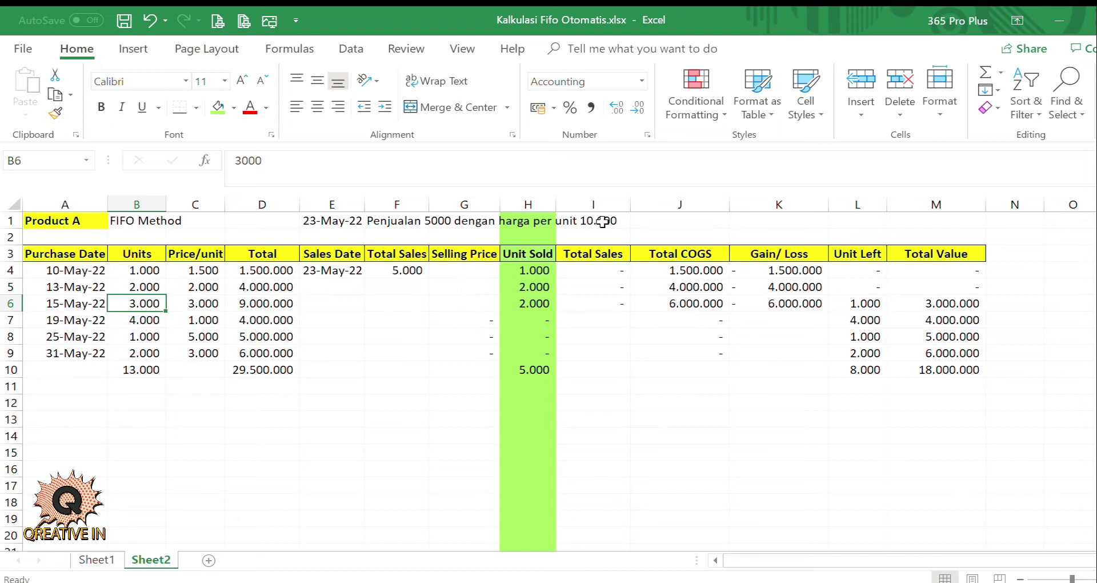
{"action": "left_click", "coordinate": [463, 273]}
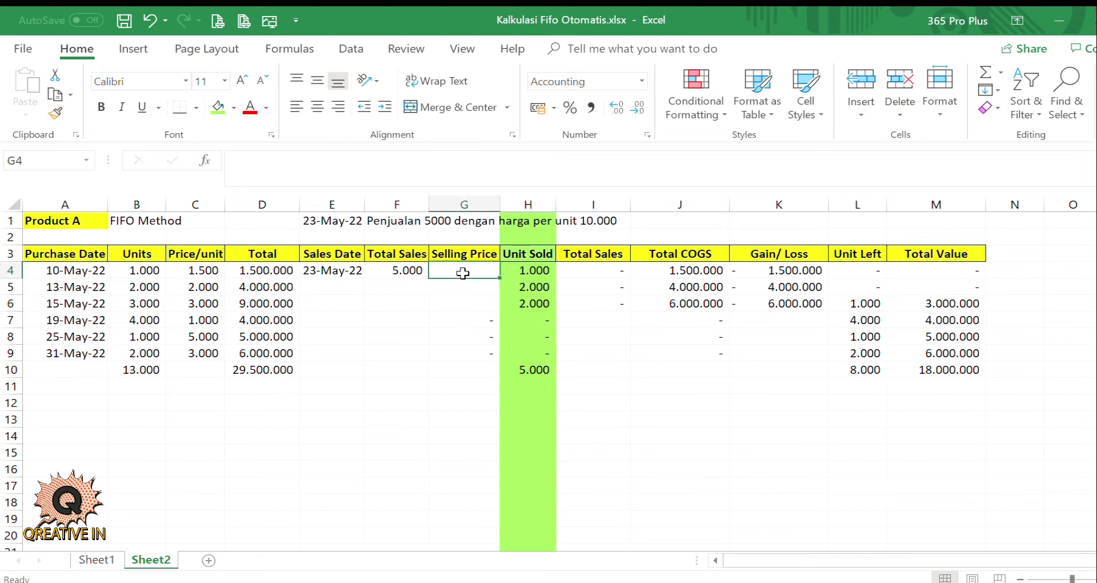
Set a 10000 selling price in G4 and copy it into G5:G6
{"action": "type", "text": "10000"}
{"action": "key", "text": "Return"}
{"action": "left_click", "coordinate": [462, 273]}
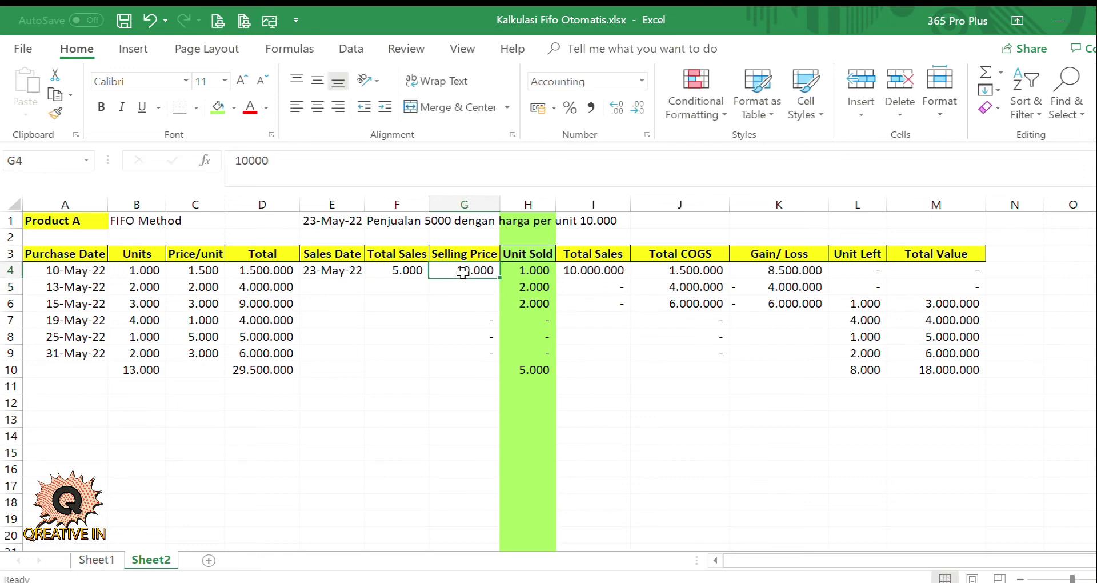
{"action": "key", "text": "ctrl+c"}
{"action": "key", "text": "Down"}
{"action": "key", "text": "shift+Down"}
{"action": "key", "text": "Return"}
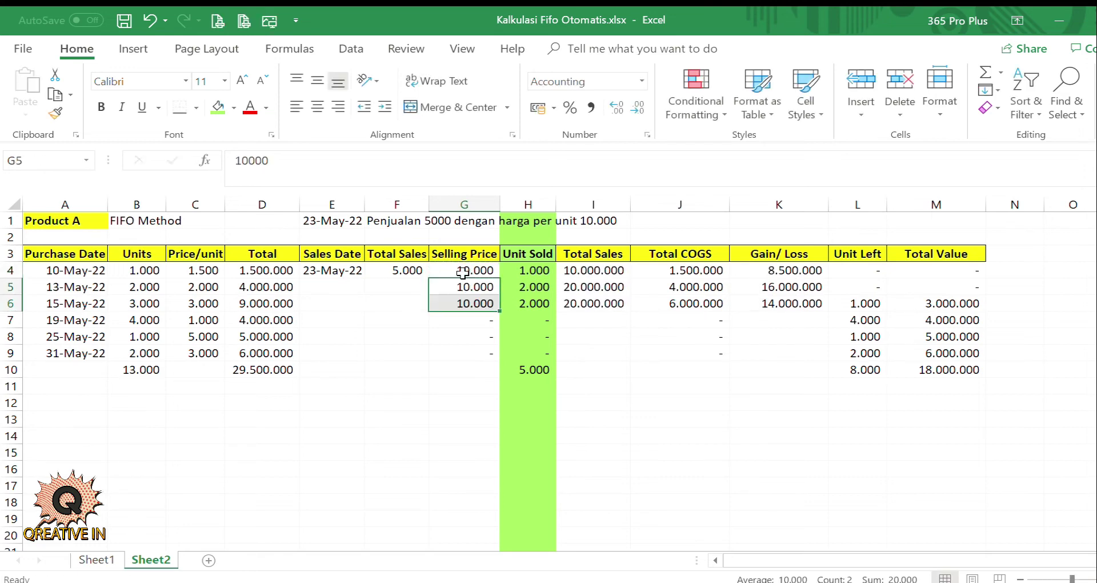
Inspect the Total Sales, Total COGS, Gain/Loss and Unit Left formulas, selecting K4:K6 to total gains
{"action": "key", "text": "Right"}
{"action": "key", "text": "Right"}
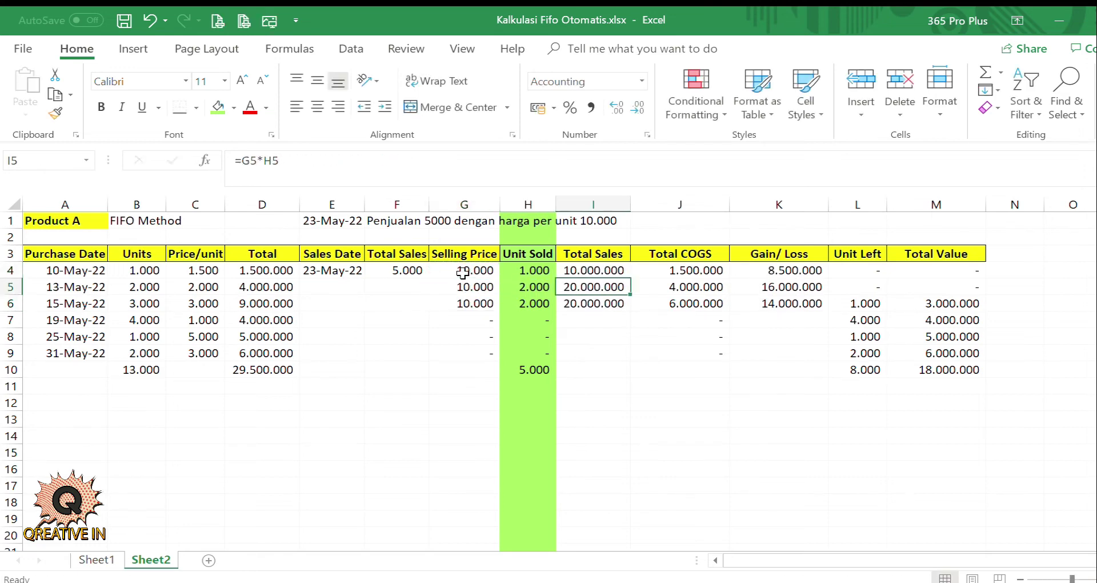
{"action": "key", "text": "Right"}
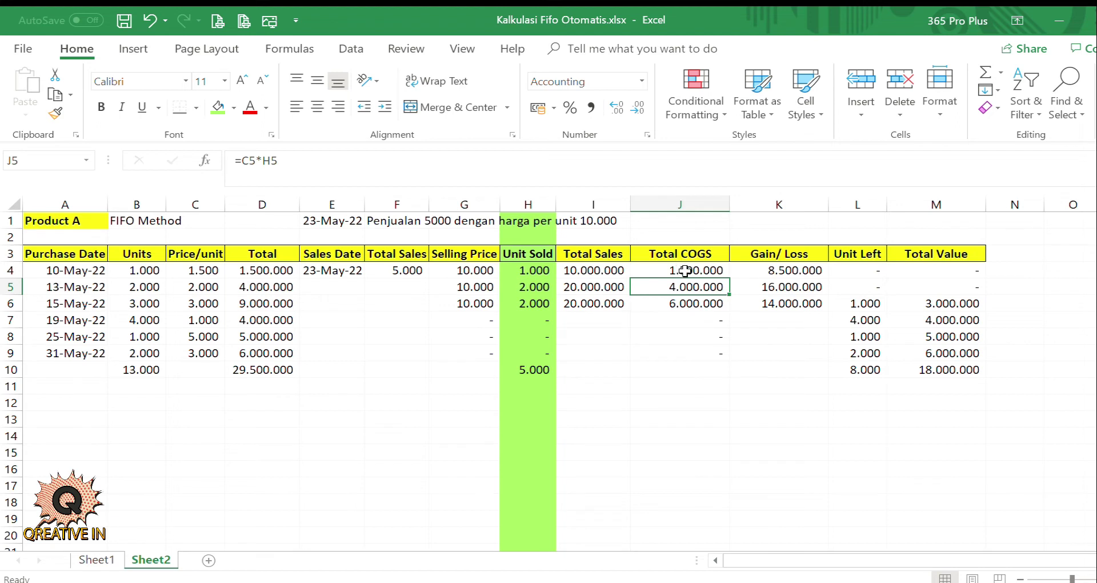
{"action": "key", "text": "Right"}
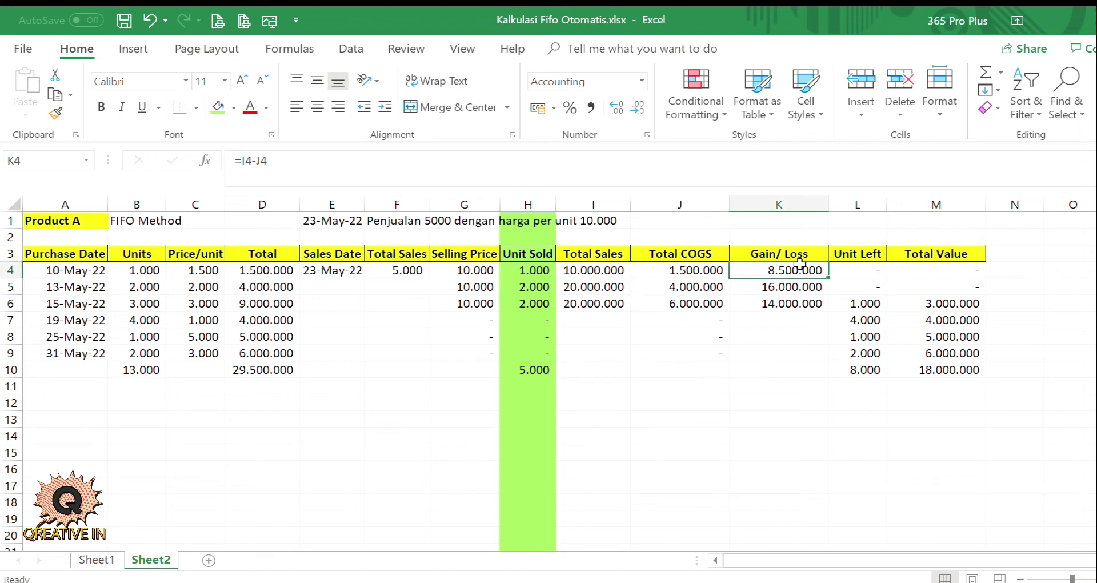
{"action": "left_click", "coordinate": [789, 300]}
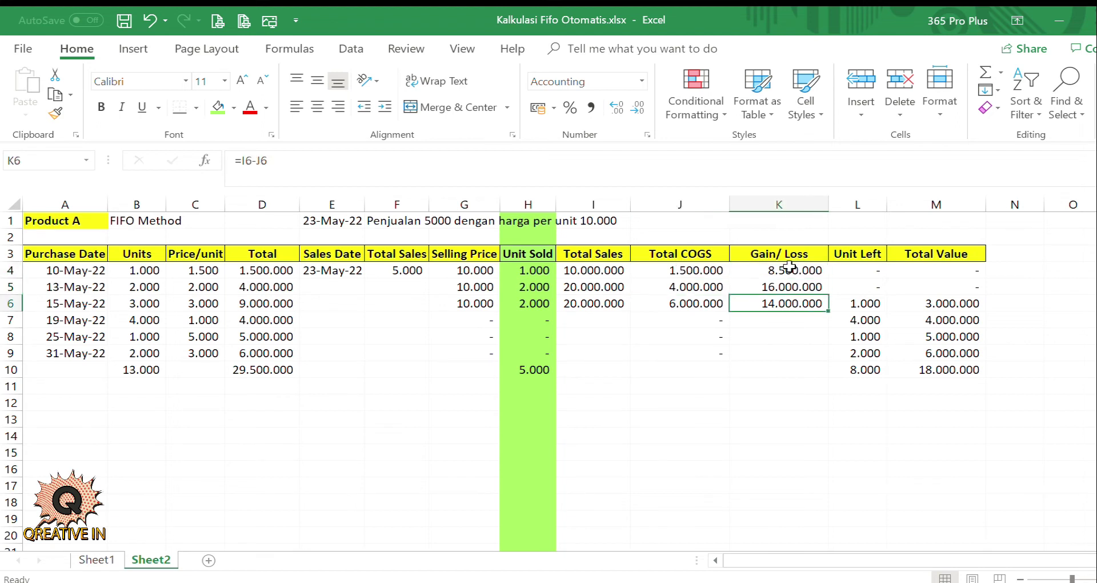
{"action": "left_click_drag", "start_coordinate": [789, 267], "coordinate": [791, 303]}
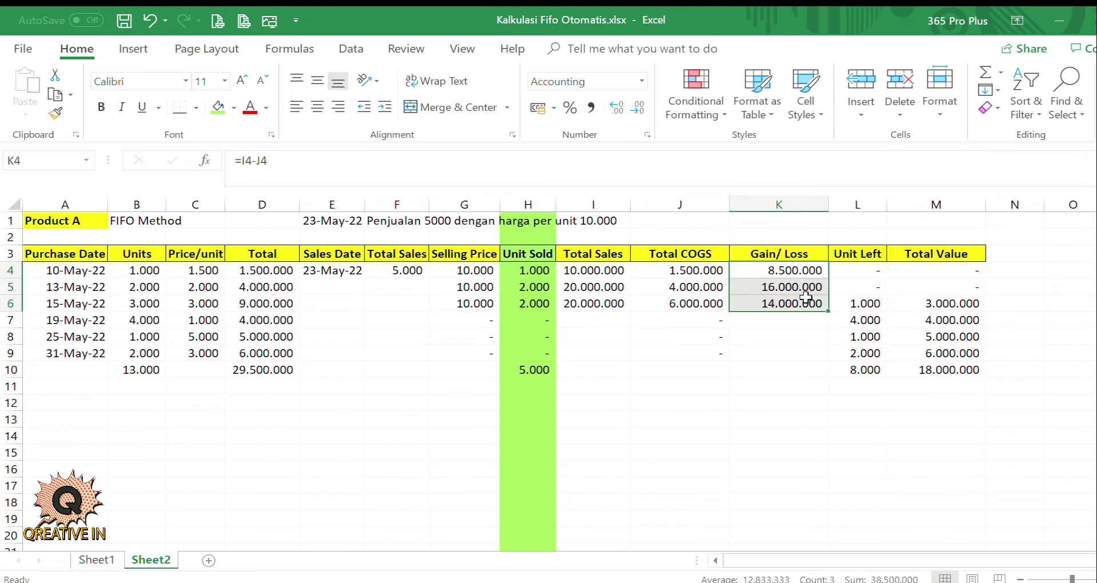
{"action": "left_click", "coordinate": [867, 304]}
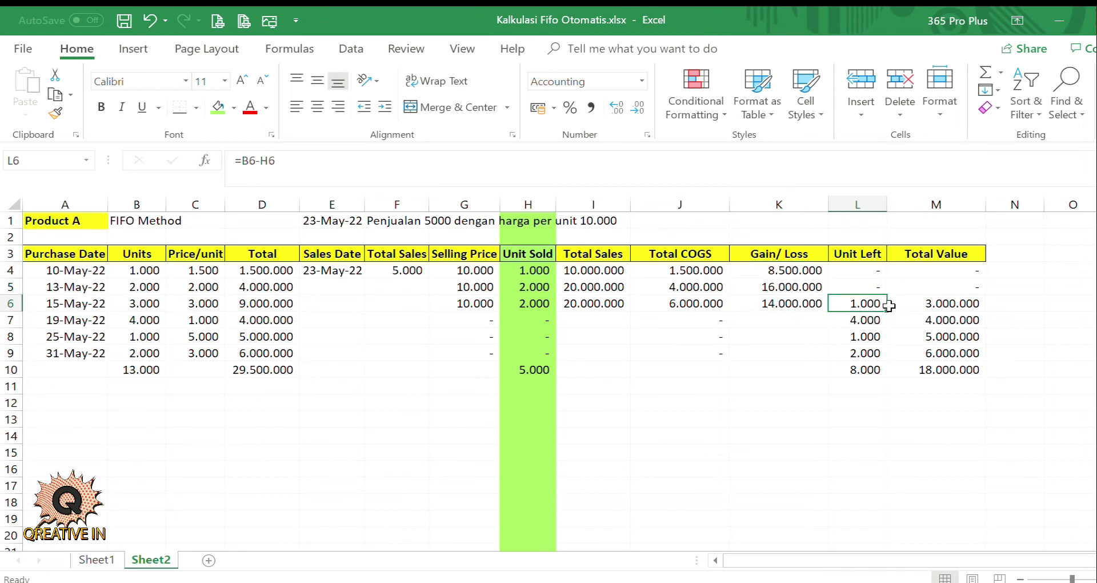
{"action": "left_click", "coordinate": [867, 271]}
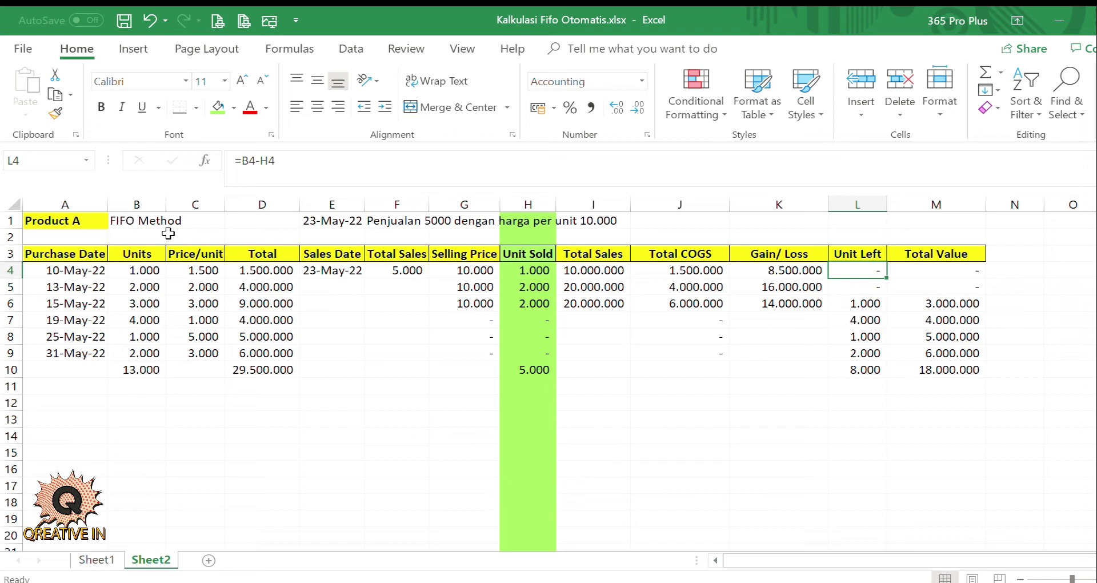
{"action": "left_click", "coordinate": [525, 292]}
{"action": "left_click", "coordinate": [143, 291]}
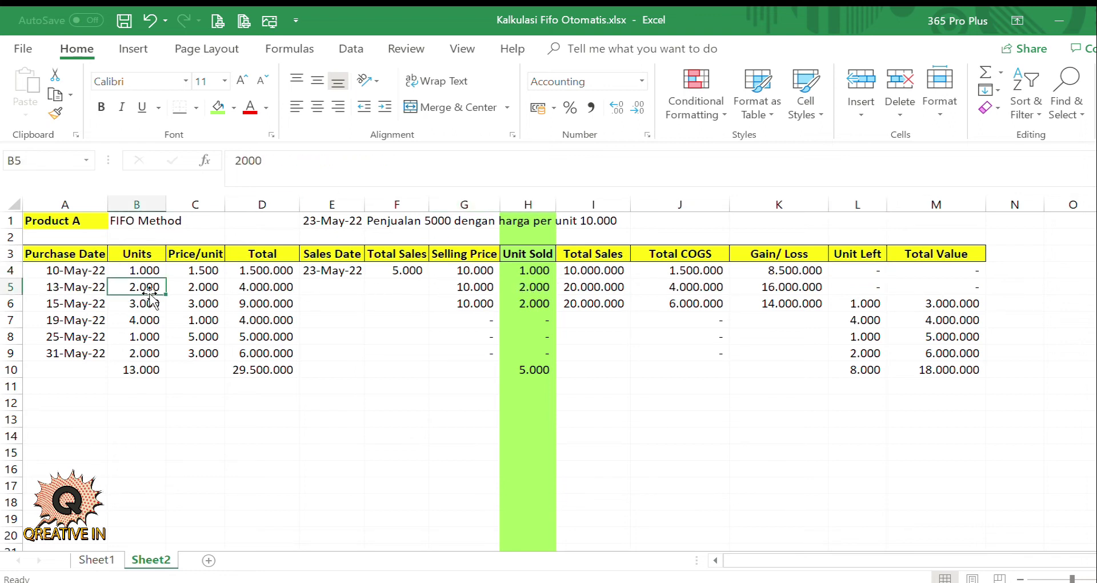
{"action": "left_click", "coordinate": [541, 274]}
{"action": "left_click_drag", "start_coordinate": [543, 279], "coordinate": [541, 290]}
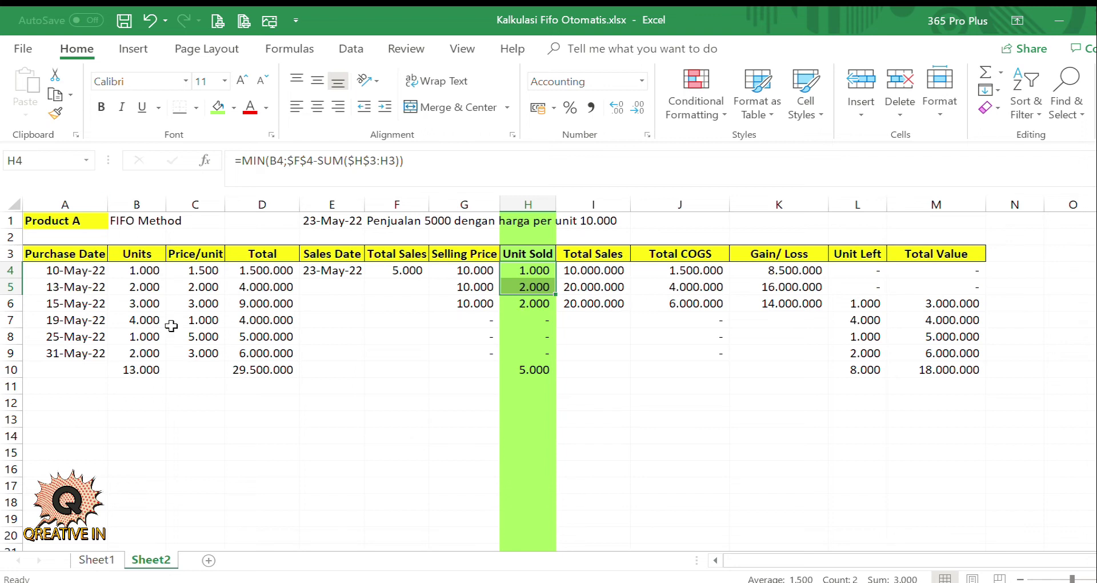
{"action": "left_click", "coordinate": [147, 304]}
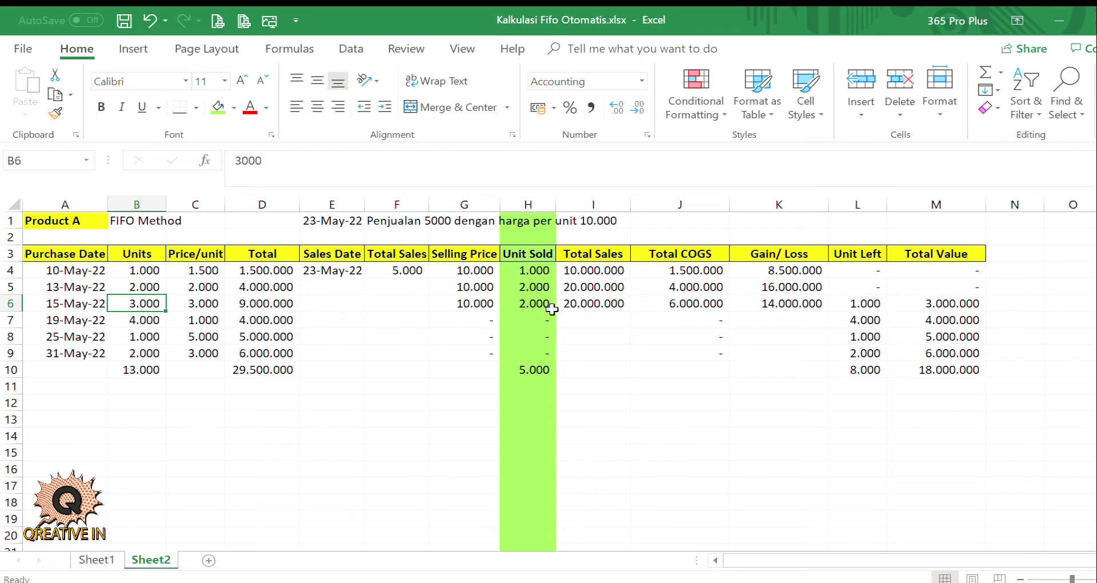
{"action": "left_click", "coordinate": [549, 307]}
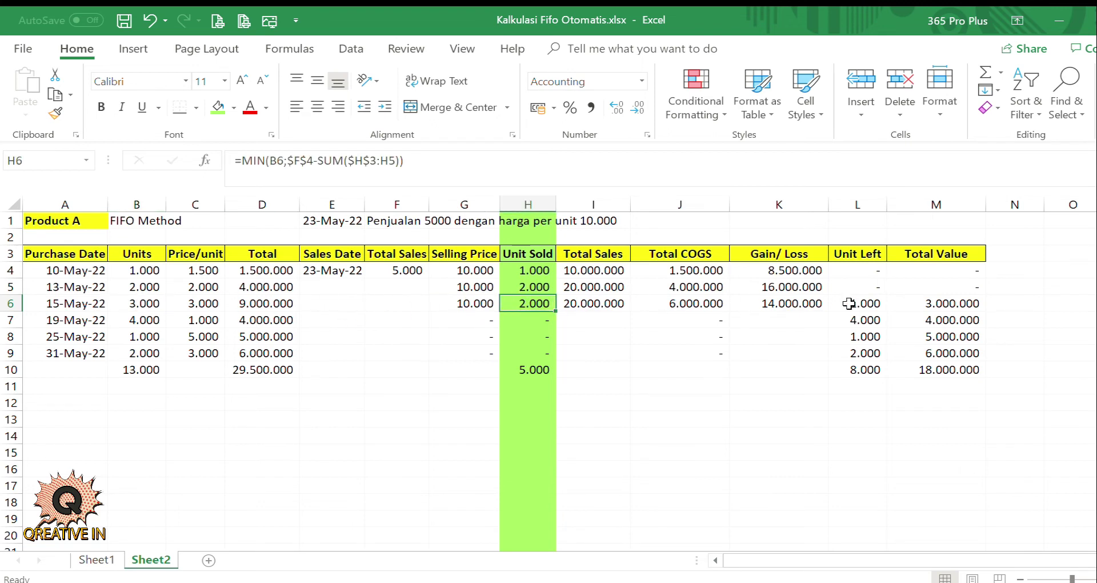
{"action": "left_click", "coordinate": [883, 305]}
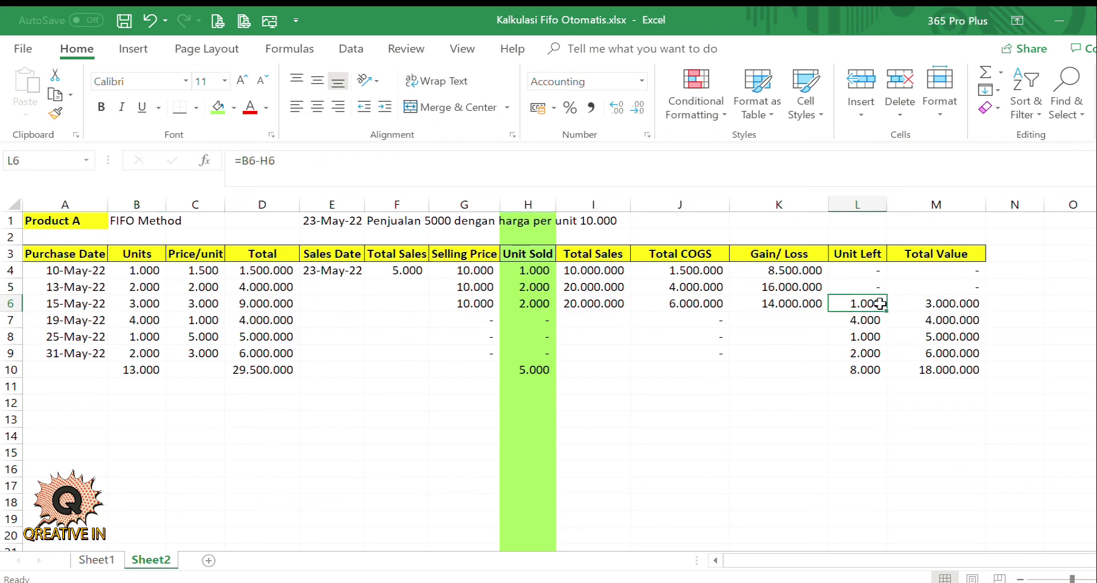
{"action": "left_click", "coordinate": [964, 303]}
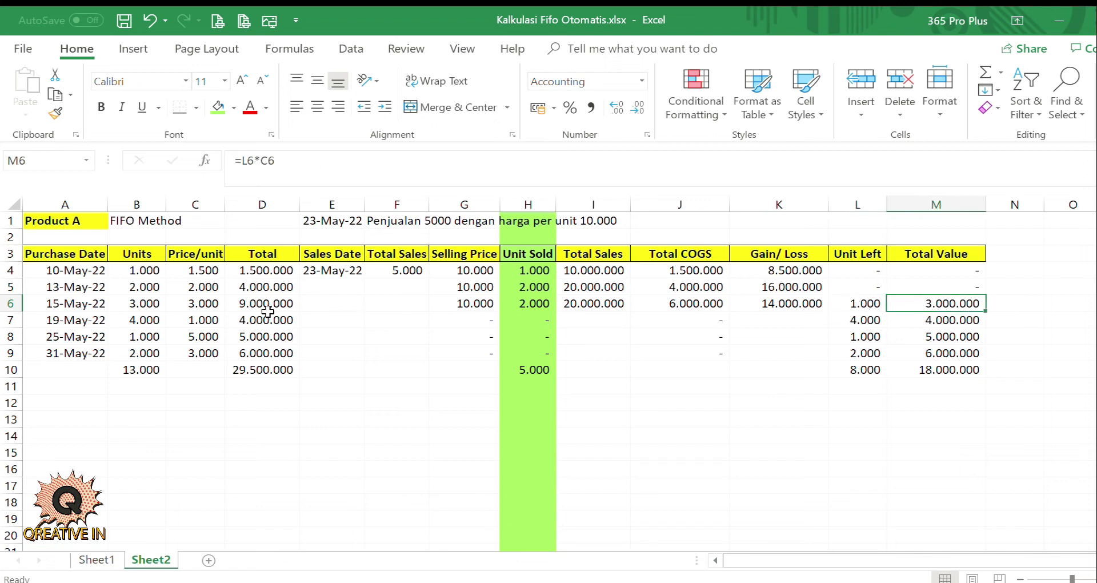
{"action": "left_click", "coordinate": [204, 307]}
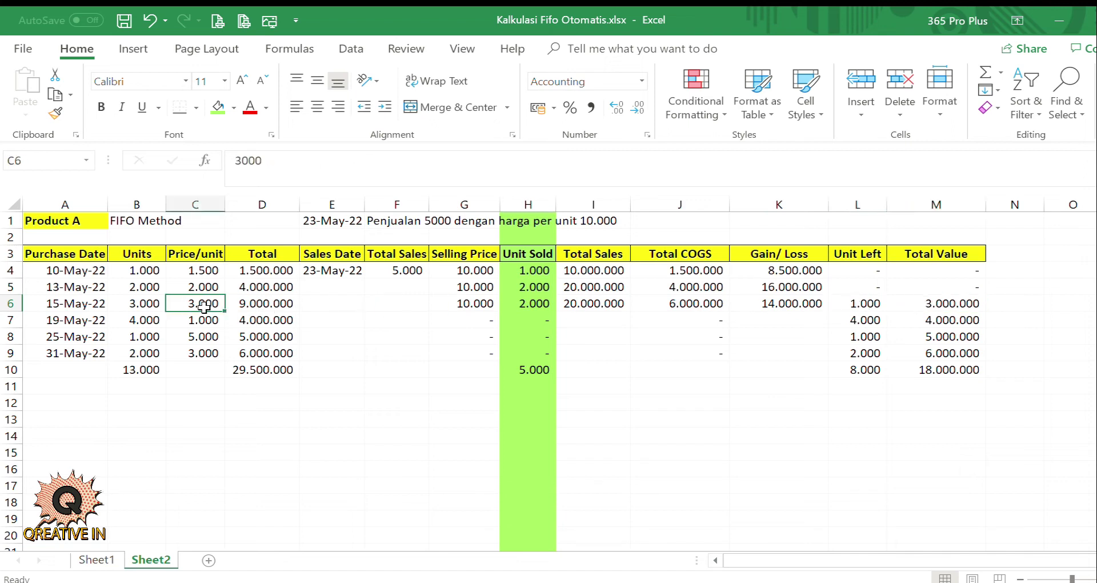
{"action": "left_click", "coordinate": [952, 309]}
{"action": "left_click", "coordinate": [956, 354]}
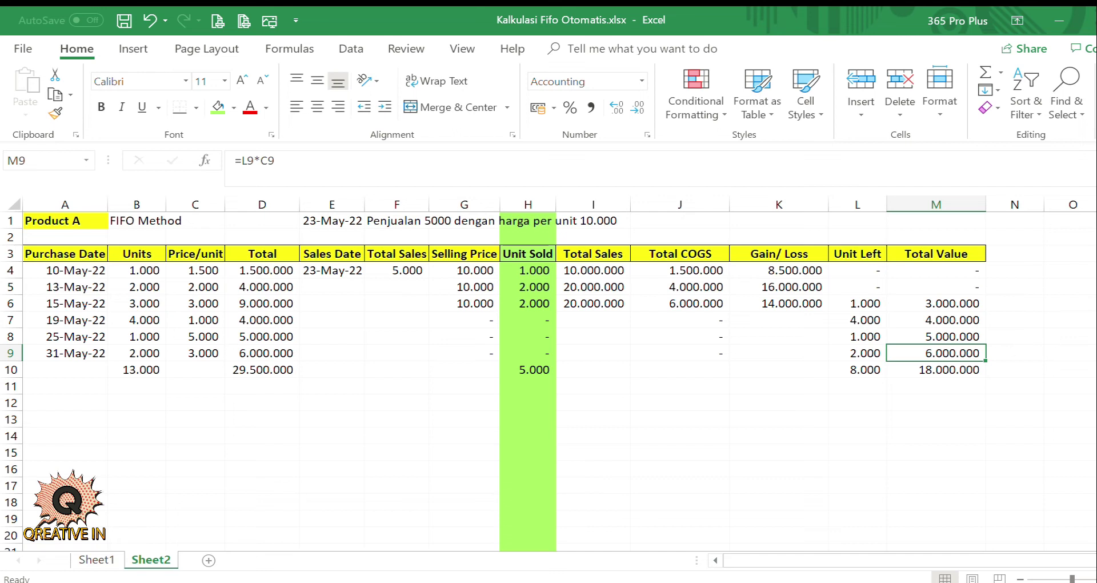
{"action": "left_click_drag", "start_coordinate": [864, 307], "coordinate": [853, 354]}
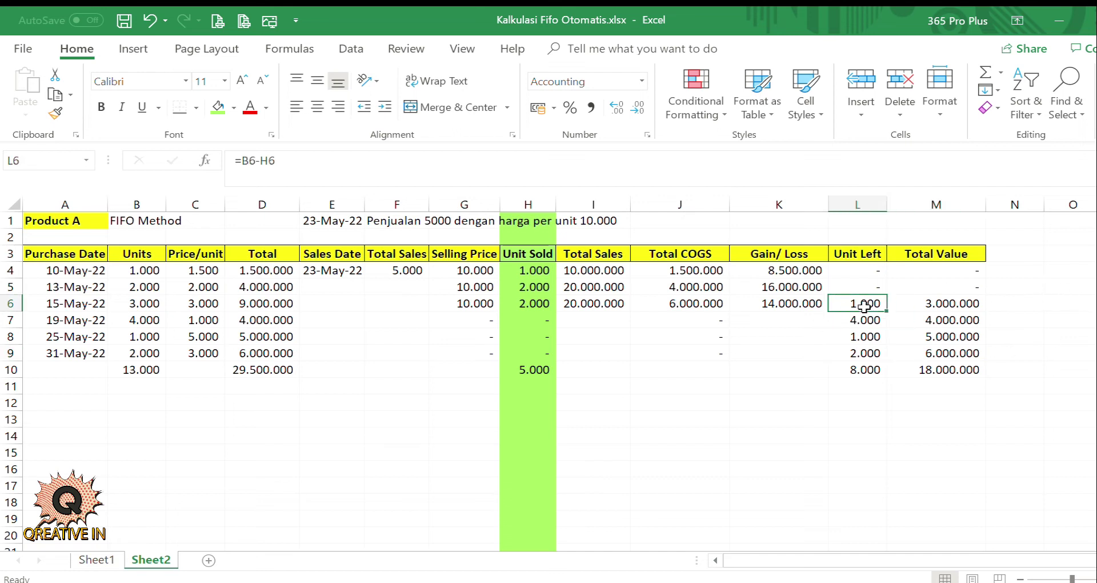
{"action": "left_click", "coordinate": [863, 369]}
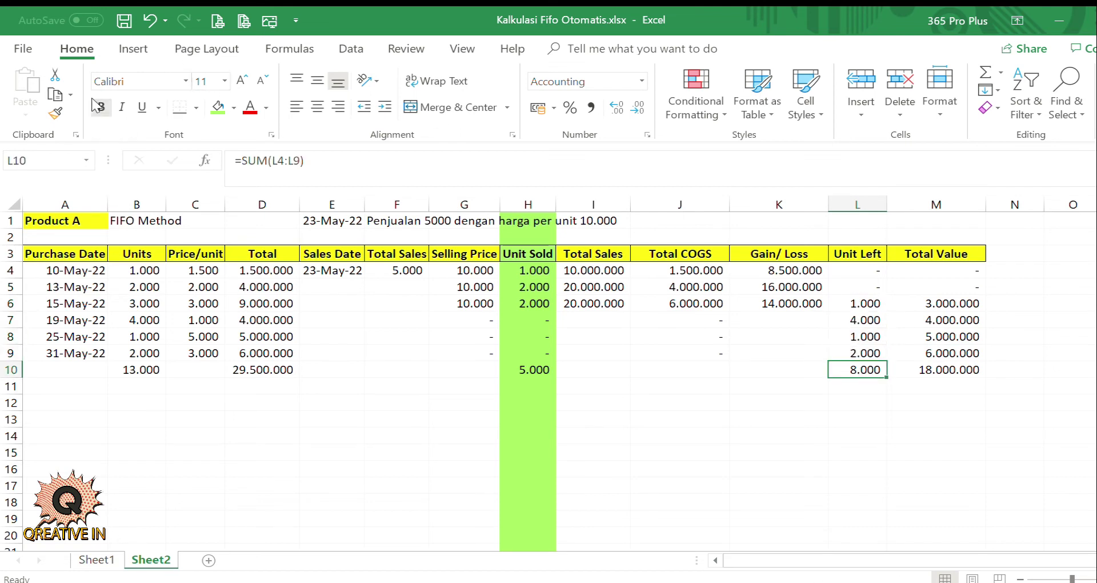
{"action": "left_click", "coordinate": [101, 107]}
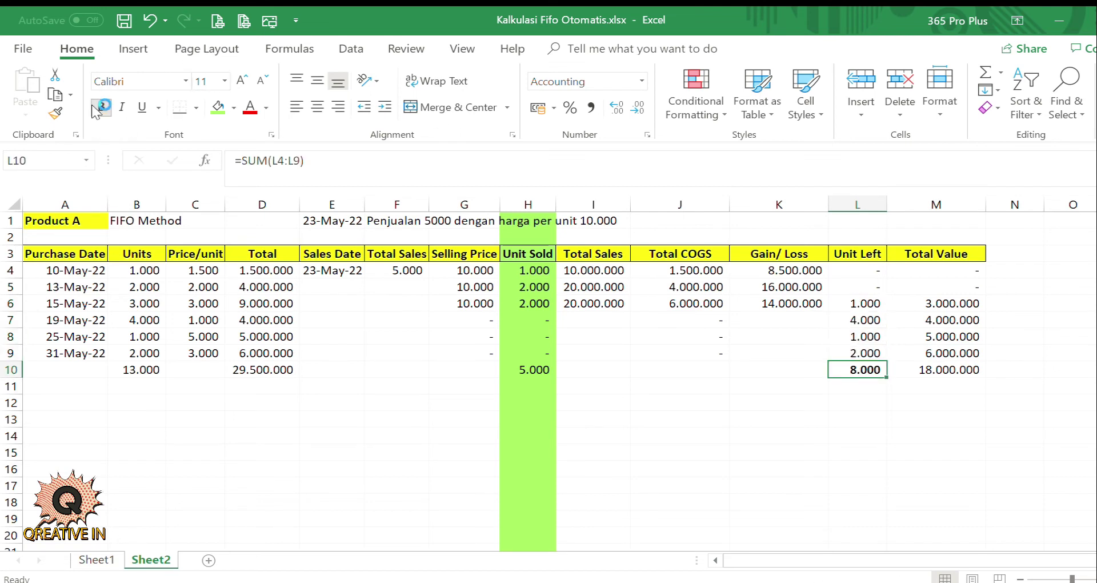
{"action": "left_click", "coordinate": [127, 367]}
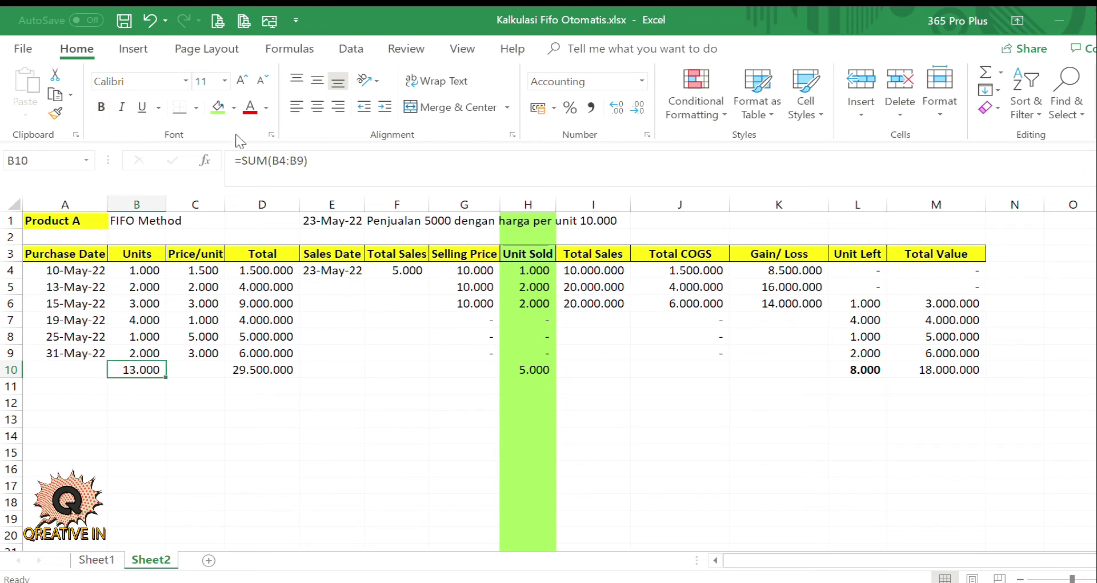
{"action": "left_click", "coordinate": [98, 107]}
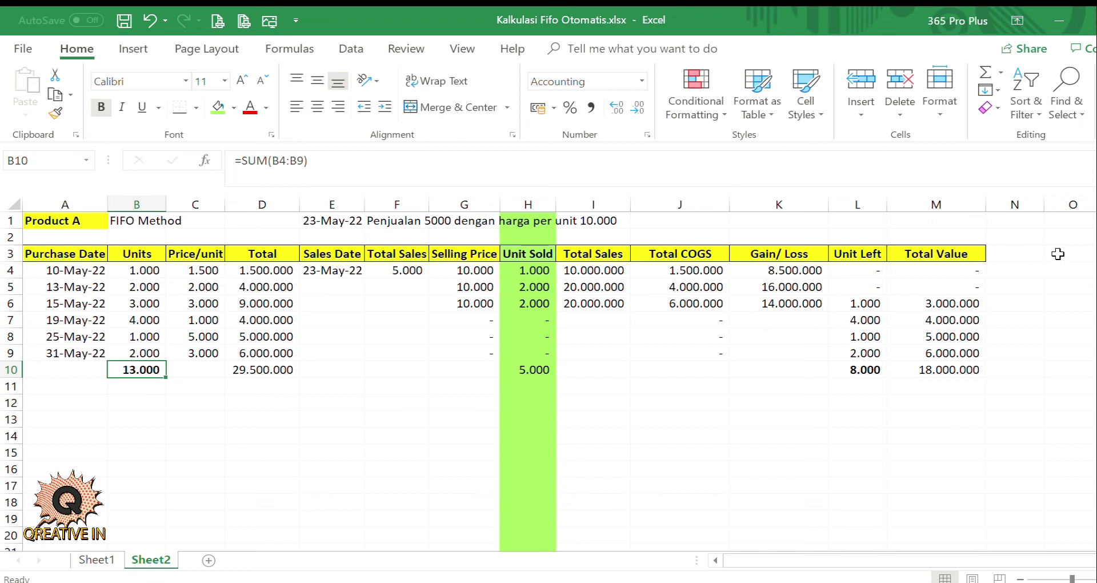
{"action": "left_click", "coordinate": [957, 369]}
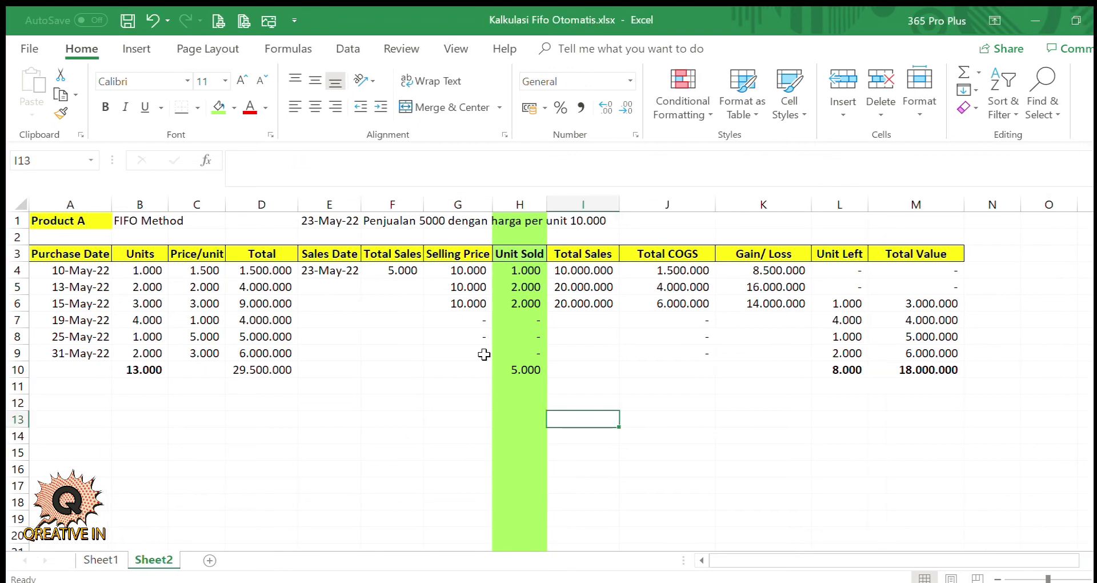
{"action": "left_click", "coordinate": [415, 412]}
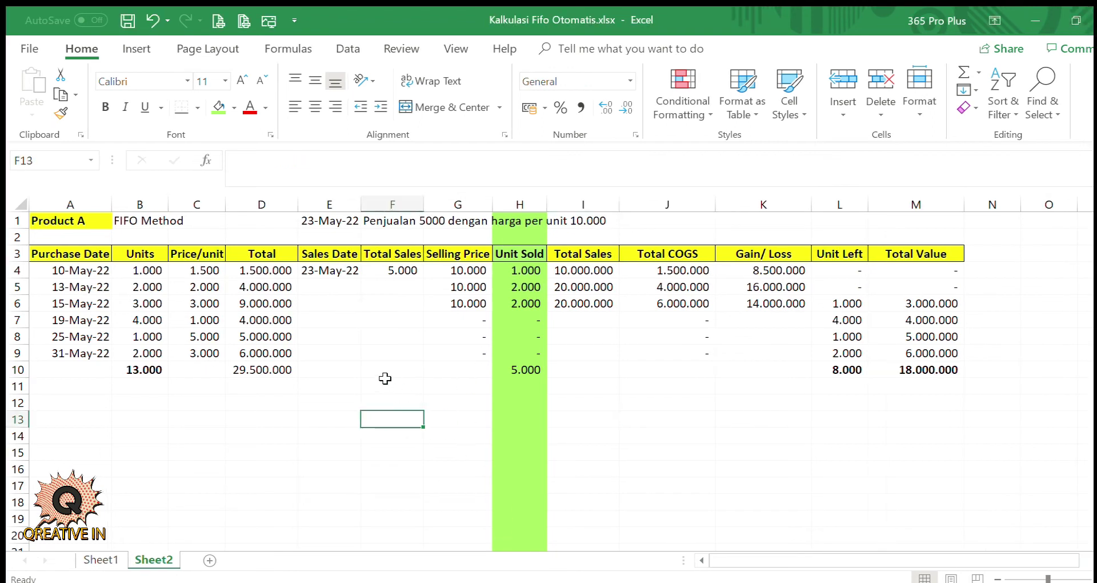
{"action": "left_click", "coordinate": [357, 382]}
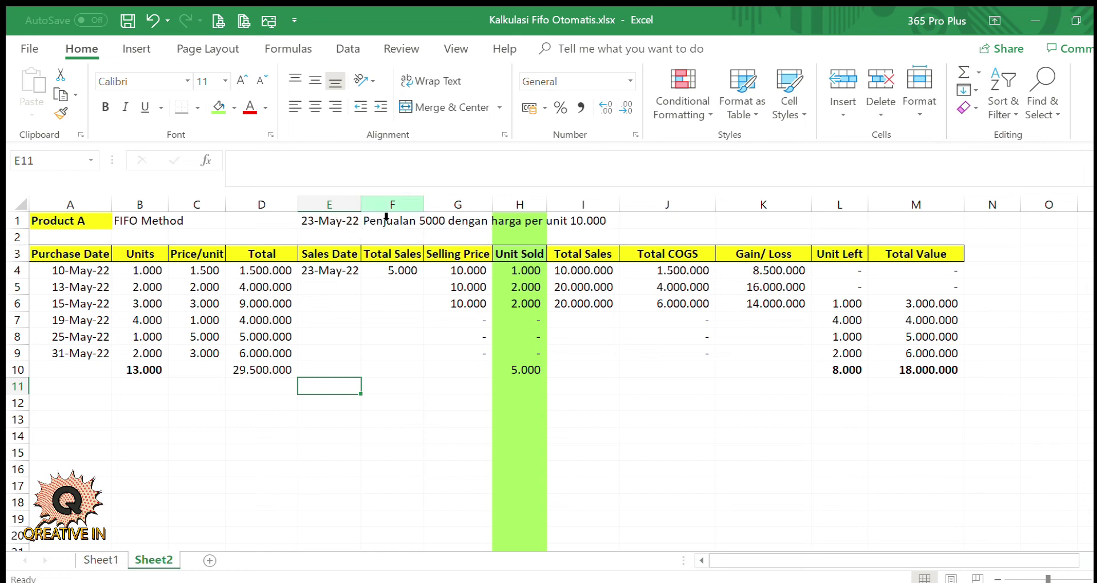
Change the quantity in the F1 sales note from 5000 to 3000
{"action": "left_click", "coordinate": [379, 221]}
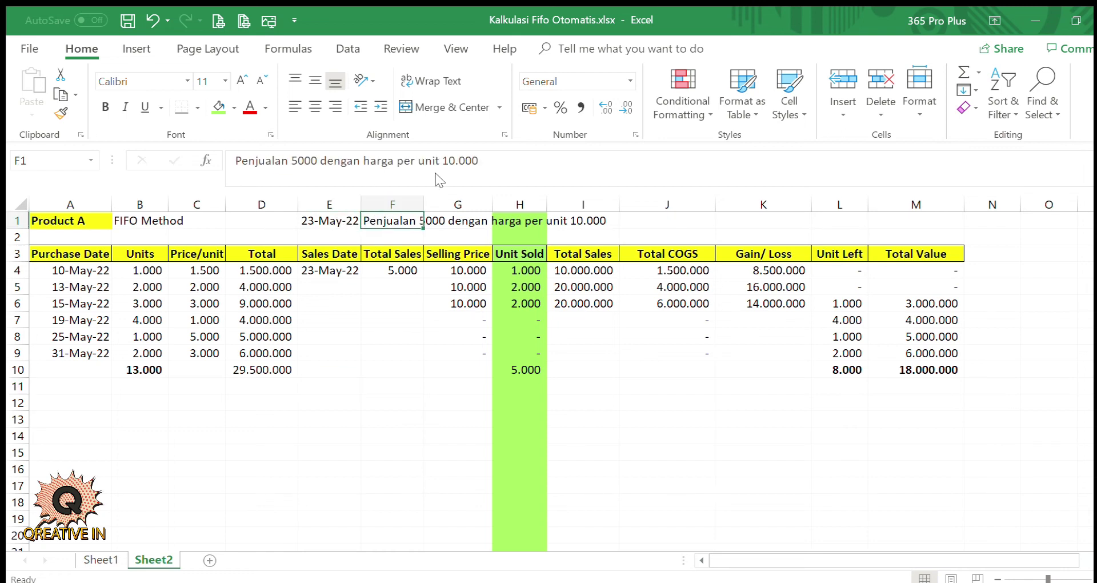
{"action": "left_click_drag", "start_coordinate": [319, 165], "coordinate": [290, 164]}
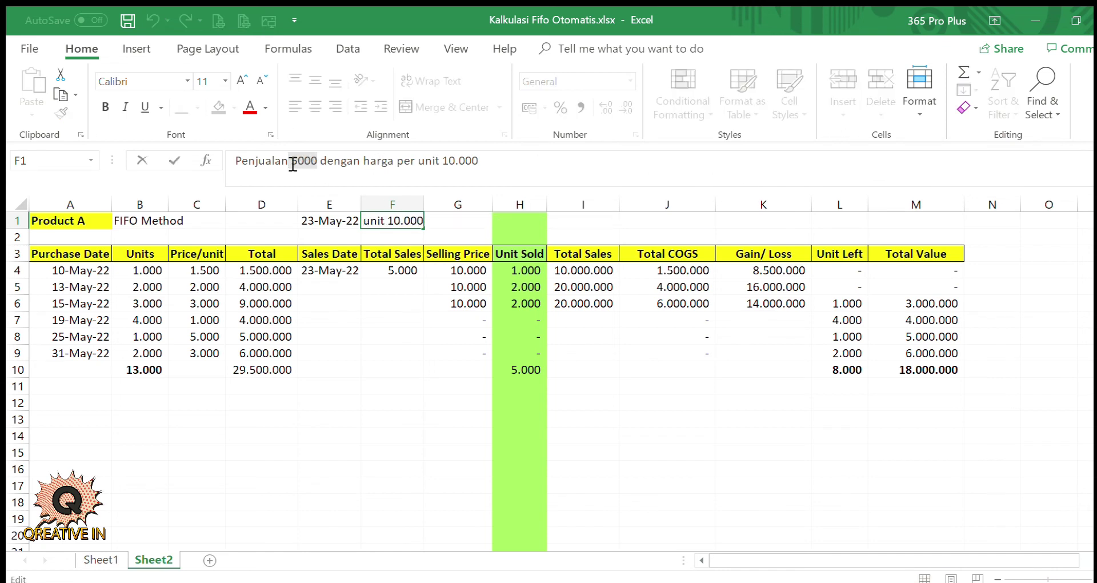
{"action": "type", "text": "3000"}
{"action": "key", "text": "Return"}
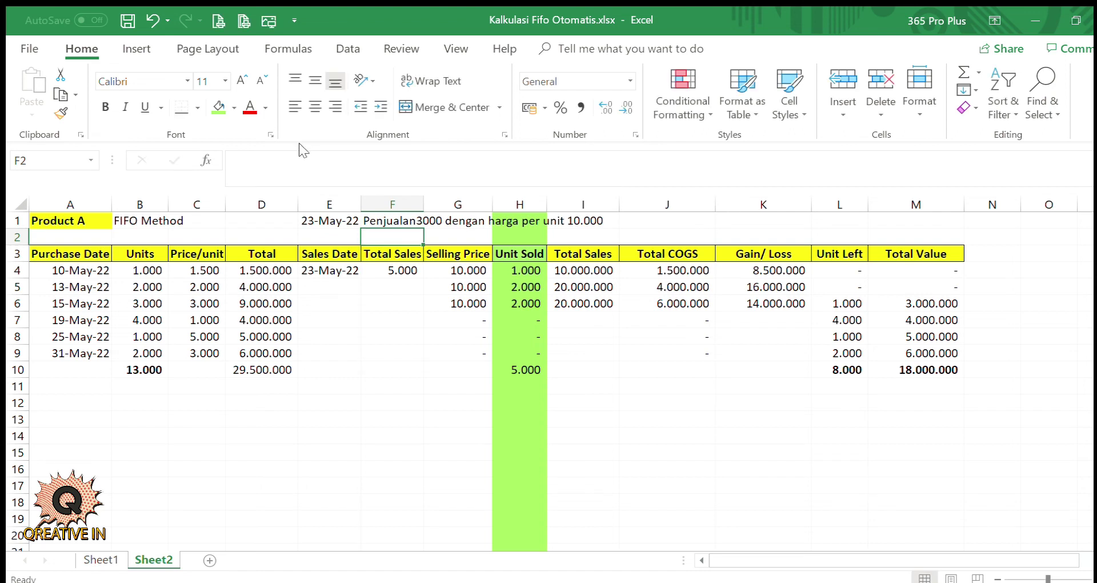
Set Total Sales in F4 to 3000
{"action": "left_click", "coordinate": [407, 266]}
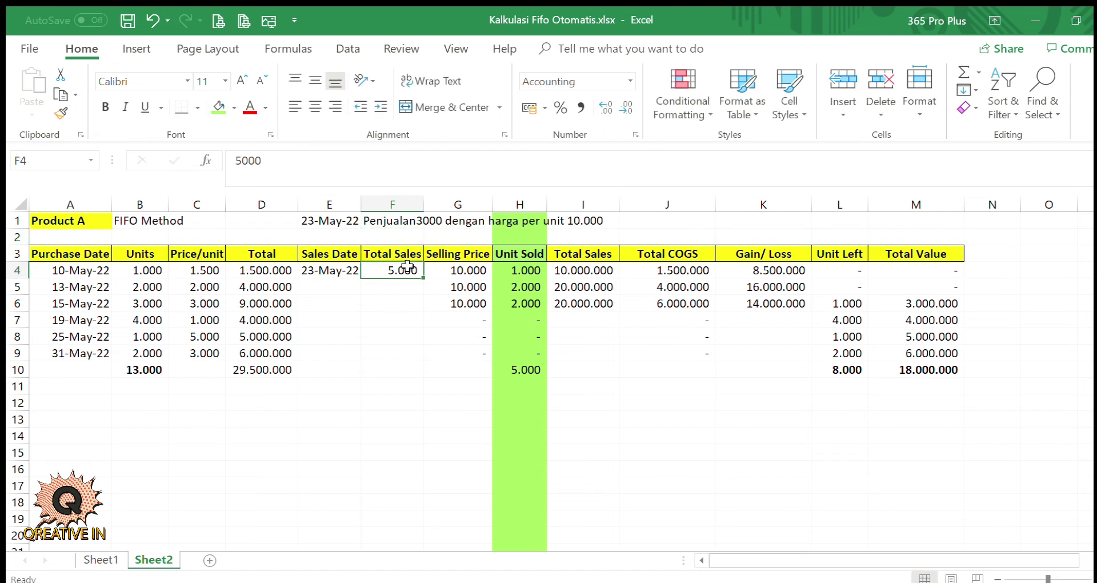
{"action": "type", "text": "3000"}
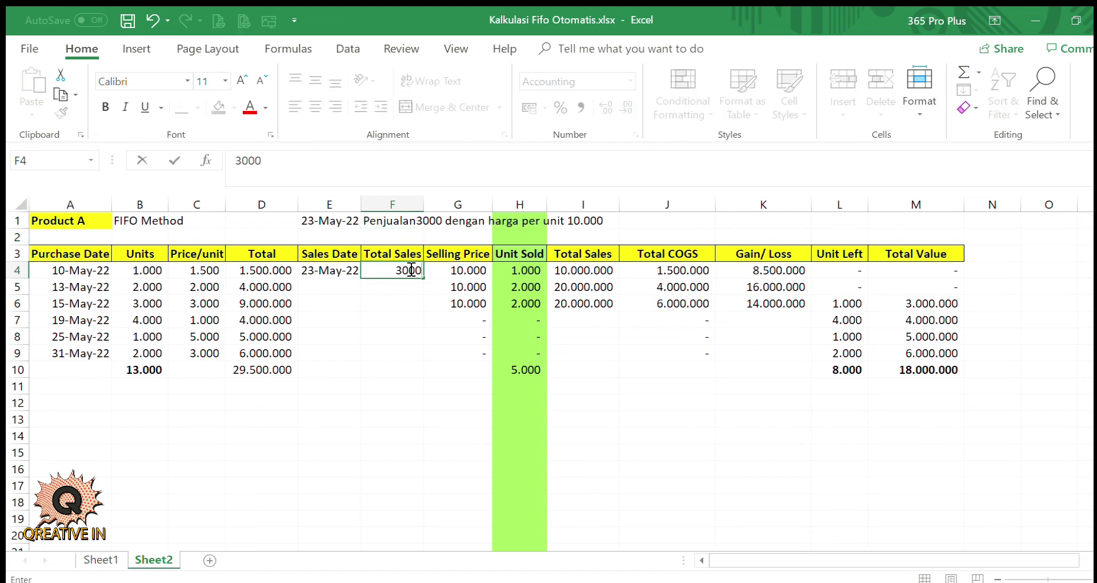
{"action": "key", "text": "Return"}
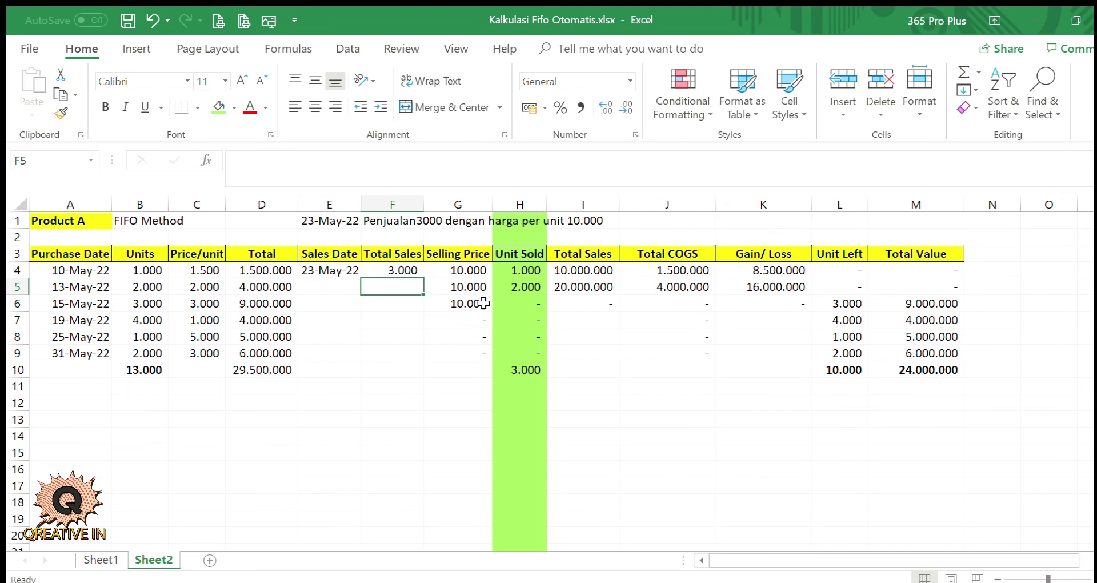
Clear the selling price in G6 and check the Unit Sold values in H4 and H5
{"action": "left_click", "coordinate": [484, 304]}
{"action": "key", "text": "Delete"}
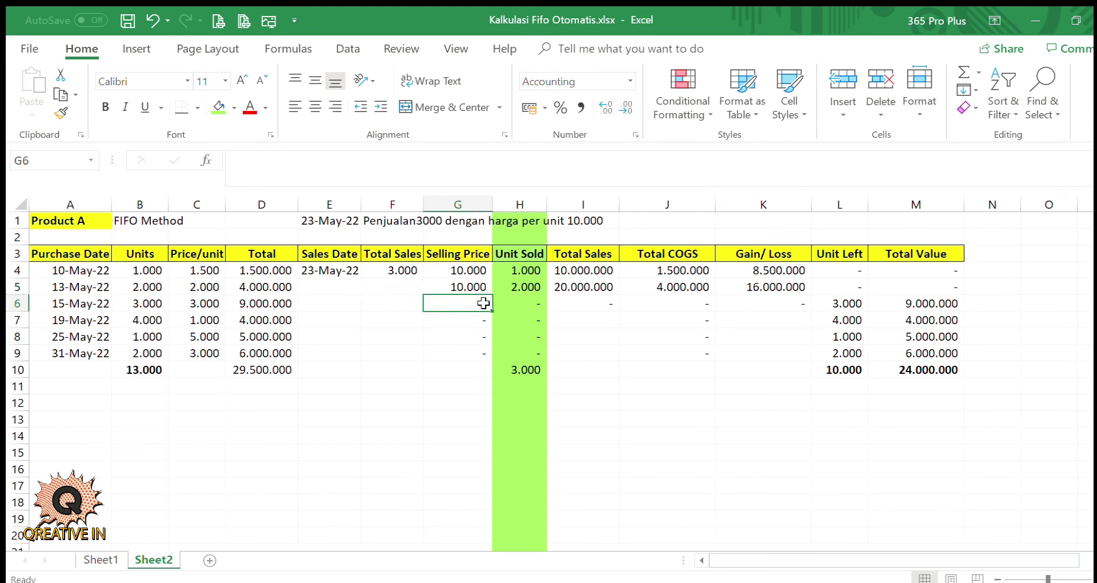
{"action": "left_click", "coordinate": [532, 273]}
{"action": "left_click", "coordinate": [533, 287]}
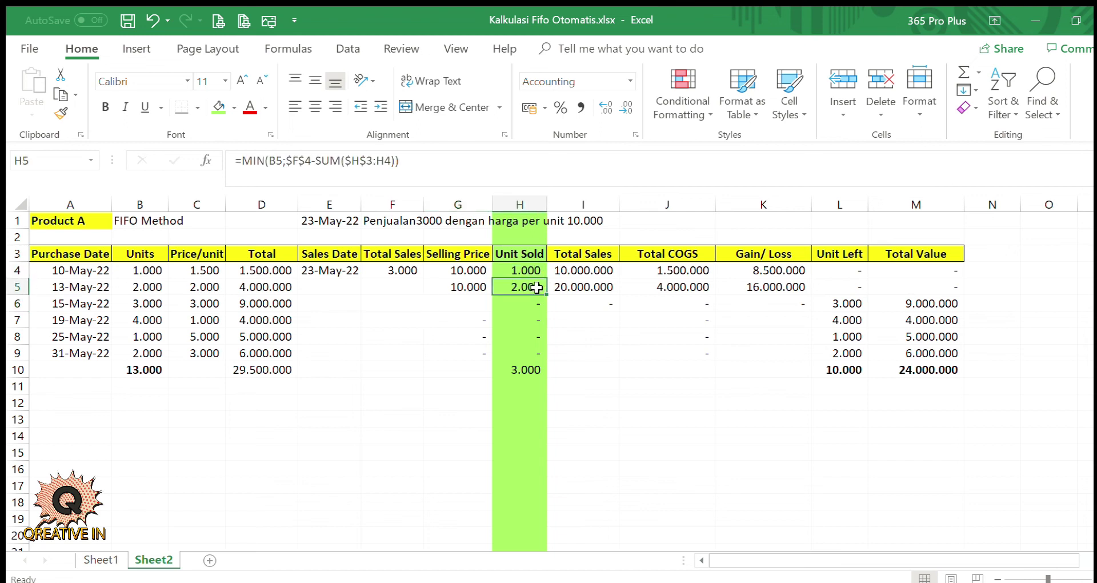
{"action": "left_click", "coordinate": [370, 223]}
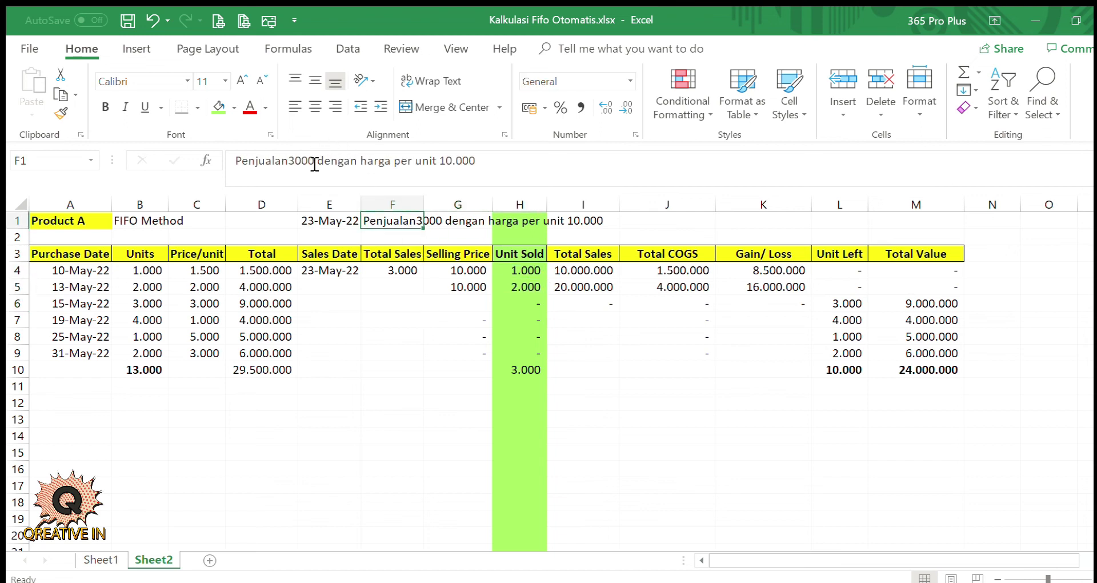
Change the sale quantity to 6000 in both the F1 note and Total Sales F4
{"action": "left_click_drag", "start_coordinate": [315, 164], "coordinate": [293, 166]}
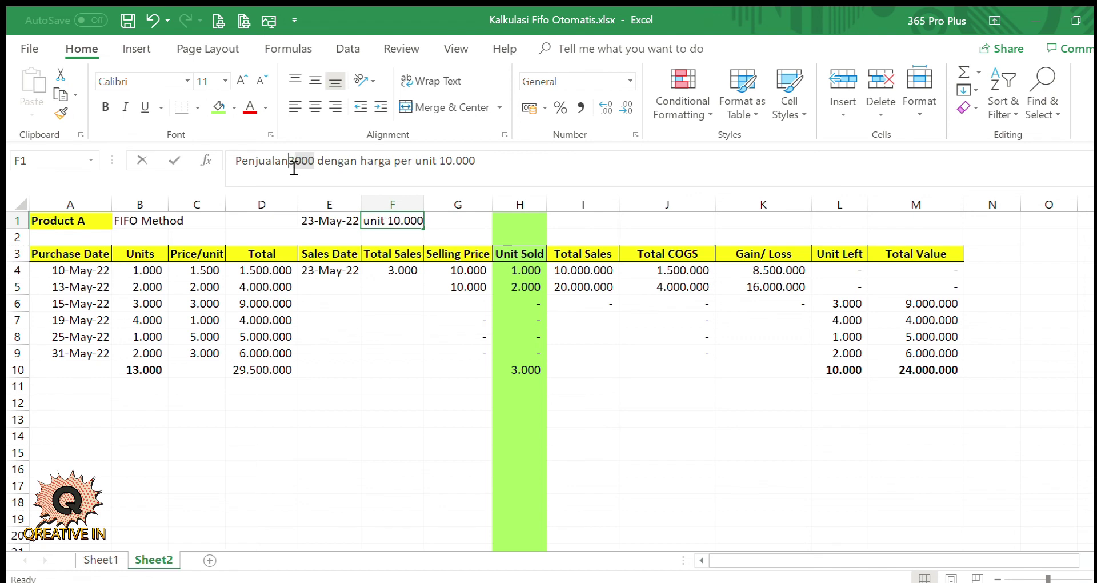
{"action": "type", "text": "6000"}
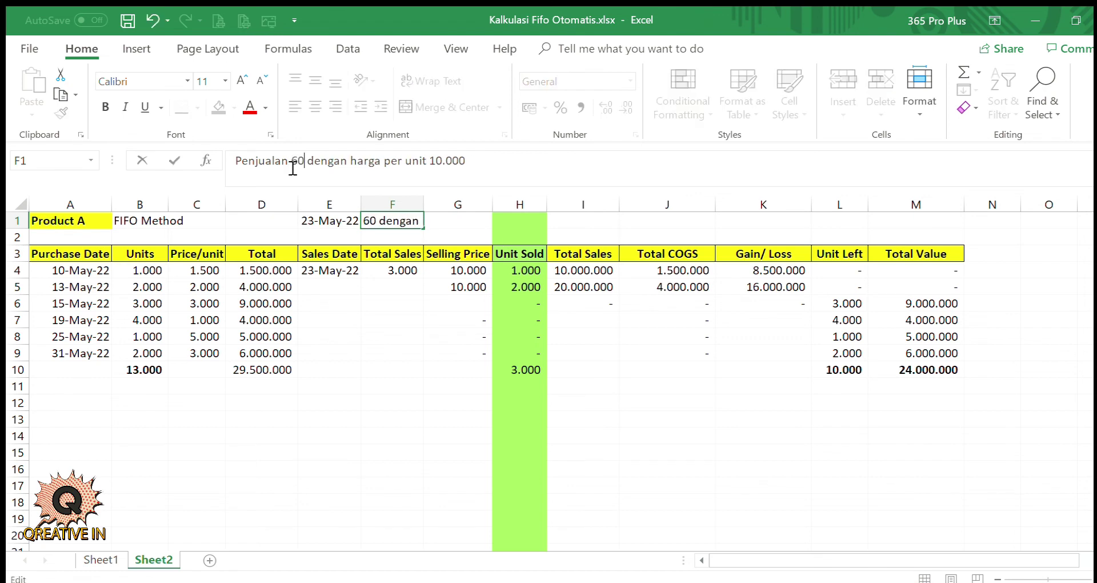
{"action": "key", "text": "Return"}
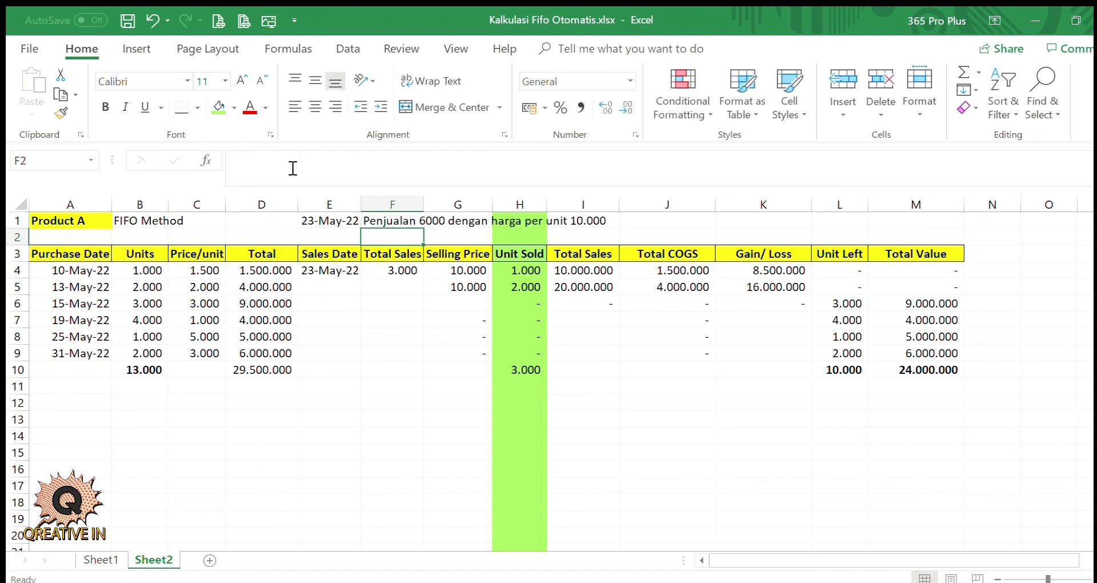
{"action": "left_click", "coordinate": [392, 273]}
{"action": "type", "text": "6000"}
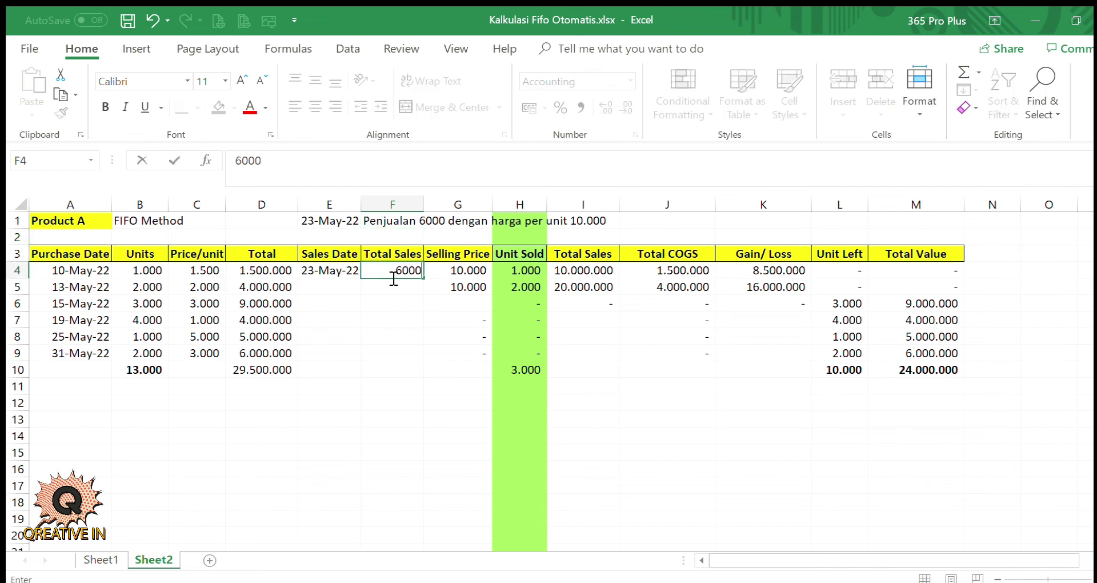
{"action": "key", "text": "Return"}
Copy the 10.000 selling price from G5 into G6
{"action": "key", "text": "Right"}
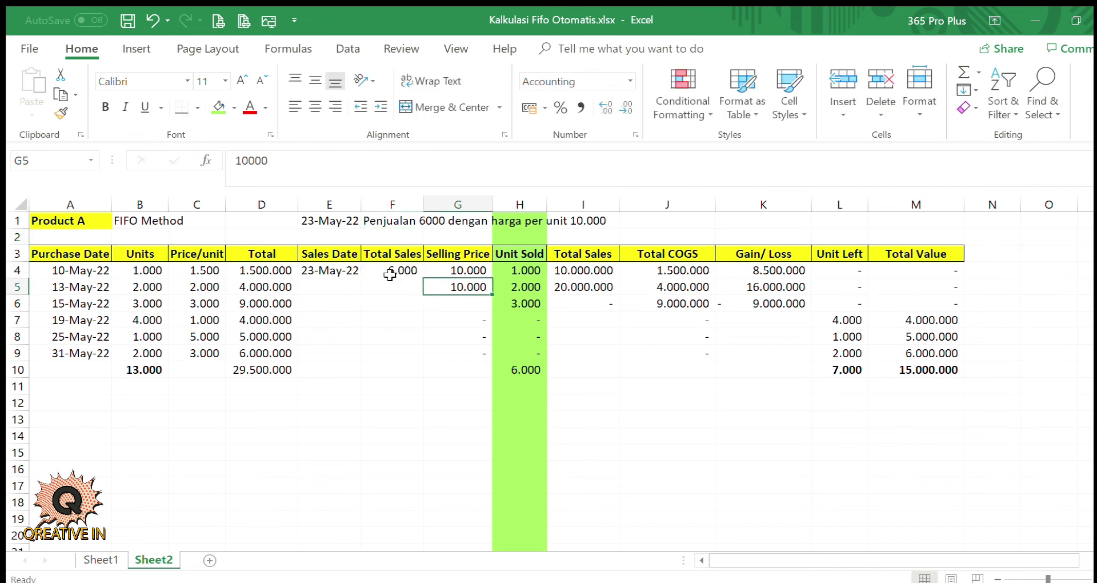
{"action": "key", "text": "ctrl+c"}
{"action": "key", "text": "Down"}
{"action": "key", "text": "Return"}
Review the Unit Sold, Total Sales, Gain/Loss, Unit Left and Total Value formulas in rows 5–6
{"action": "key", "text": "Right"}
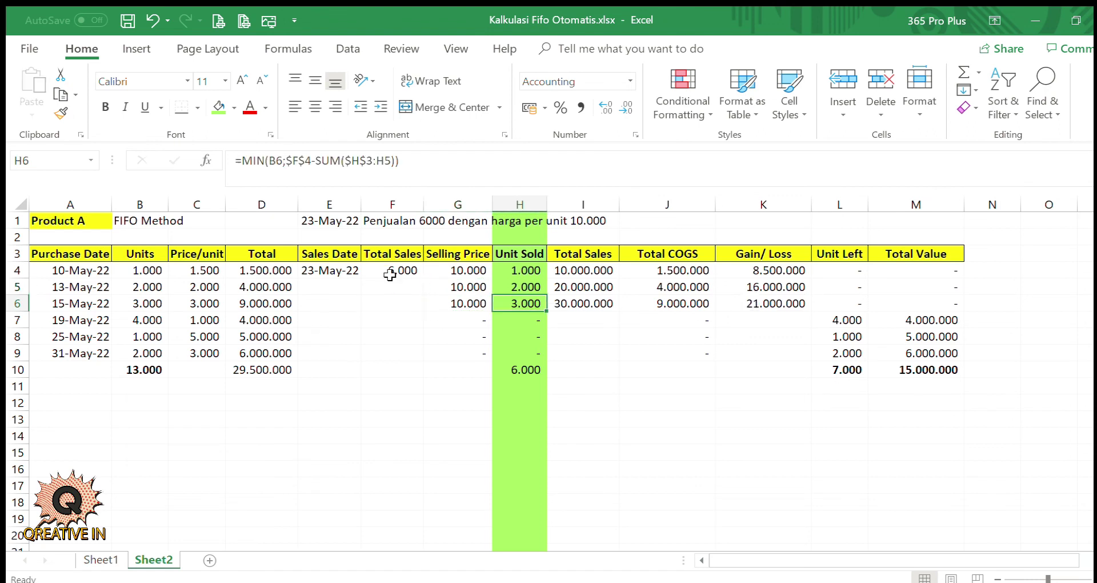
{"action": "key", "text": "Up"}
{"action": "key", "text": "Up"}
{"action": "key", "text": "Down"}
{"action": "key", "text": "Right"}
{"action": "key", "text": "Right"}
{"action": "key", "text": "Right"}
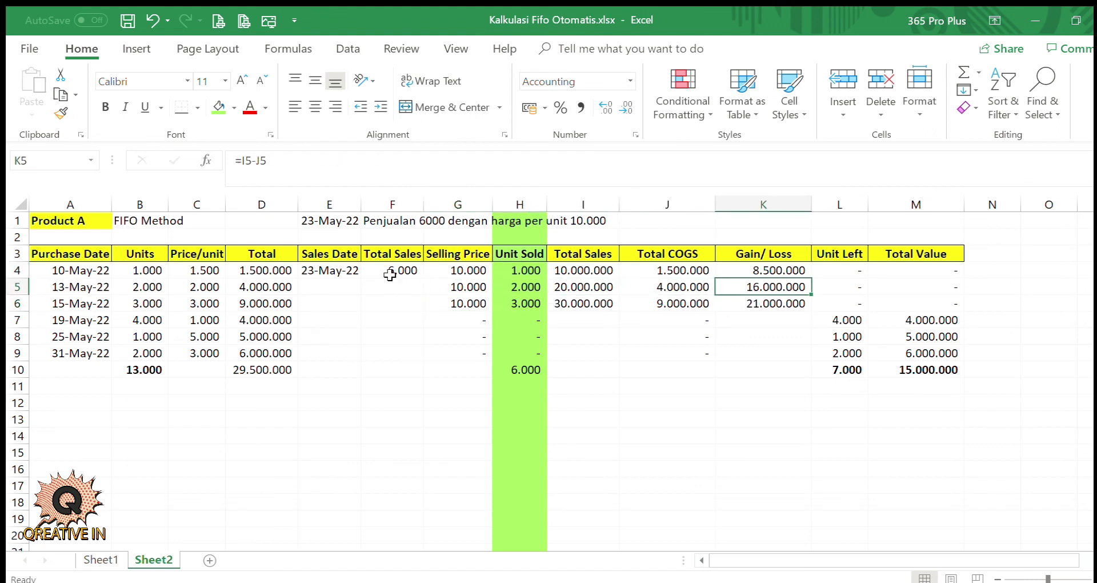
{"action": "key", "text": "Right"}
{"action": "key", "text": "Right"}
{"action": "key", "text": "Down"}
{"action": "key", "text": "Left"}
{"action": "key", "text": "Right"}
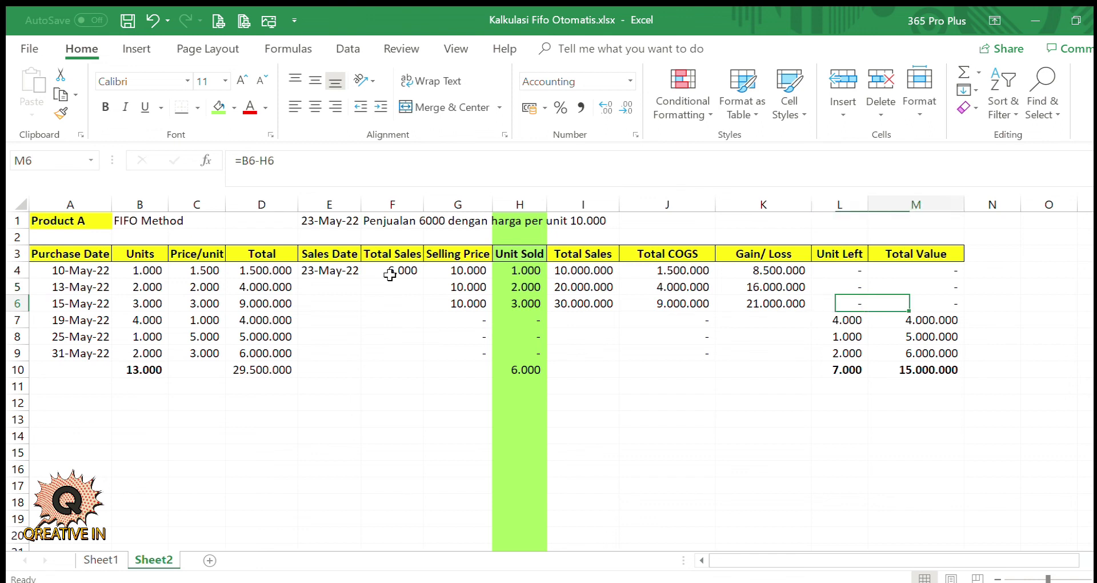
{"action": "key", "text": "Left"}
{"action": "key", "text": "Left"}
{"action": "key", "text": "Left"}
{"action": "key", "text": "Left"}
{"action": "key", "text": "Left"}
{"action": "key", "text": "Left"}
{"action": "key", "text": "Left"}
{"action": "key", "text": "Left"}
{"action": "key", "text": "Left"}
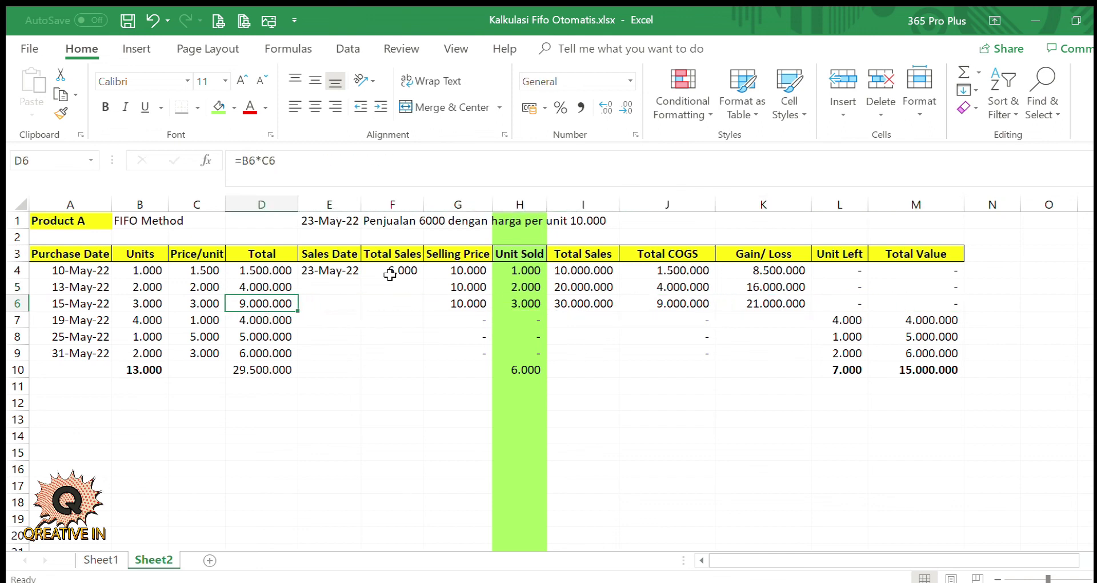
{"action": "key", "text": "Left"}
{"action": "key", "text": "Left"}
Check the first three lots' units, row 9's Total and the M10 Total Value sum
{"action": "key", "text": "Up"}
{"action": "key", "text": "Up"}
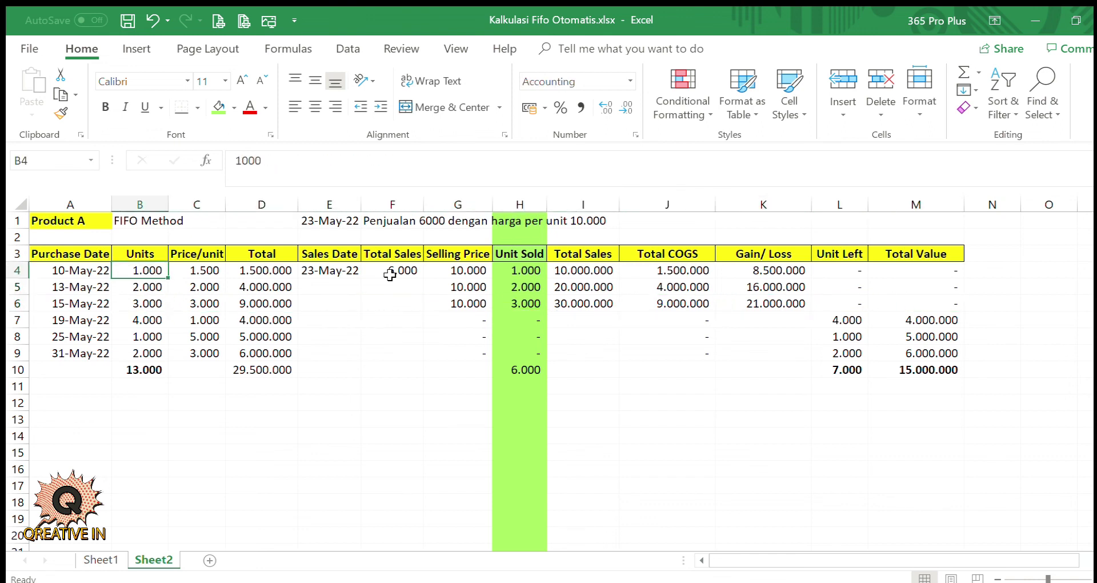
{"action": "key", "text": "shift+Down"}
{"action": "key", "text": "shift+Down"}
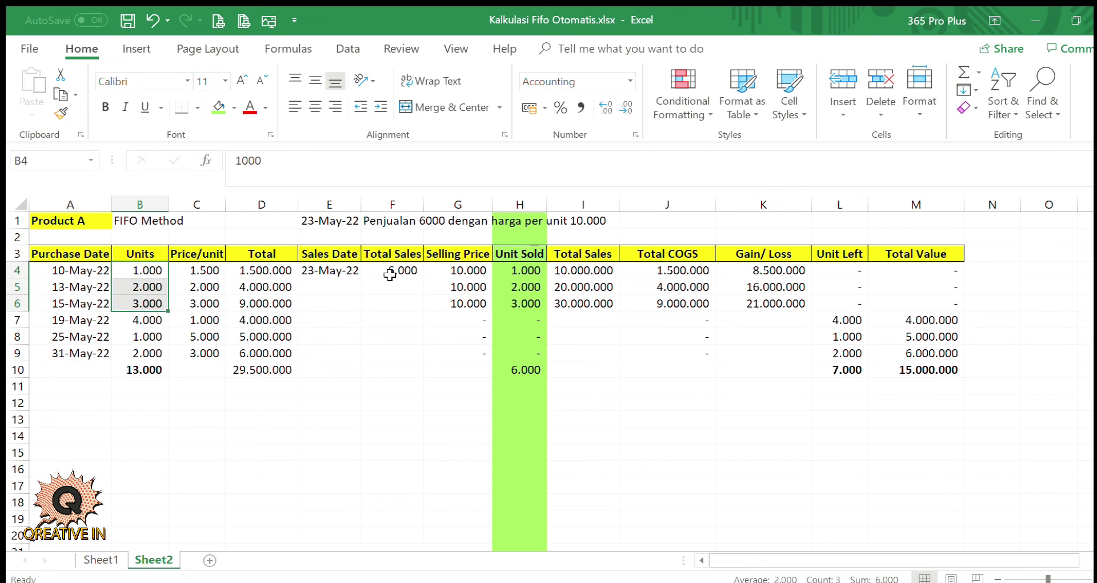
{"action": "key", "text": "Down"}
{"action": "key", "text": "Down"}
{"action": "key", "text": "Down"}
{"action": "key", "text": "Down"}
{"action": "key", "text": "Right"}
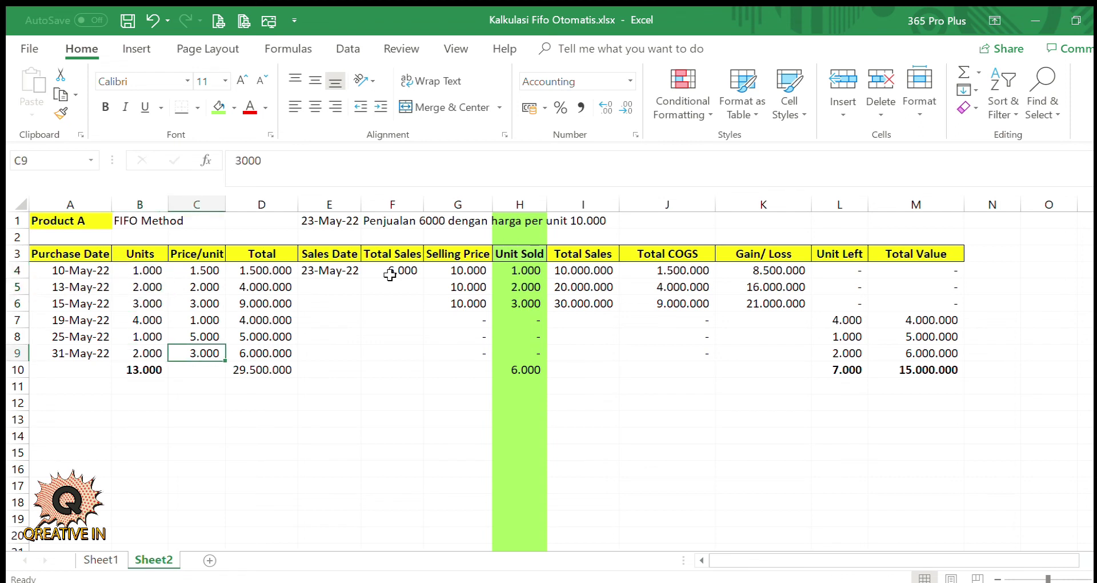
{"action": "key", "text": "Right"}
{"action": "key", "text": "Right"}
{"action": "key", "text": "Right"}
{"action": "key", "text": "Right"}
{"action": "key", "text": "Right"}
{"action": "key", "text": "Right"}
{"action": "key", "text": "Right"}
{"action": "key", "text": "Right"}
{"action": "key", "text": "Right"}
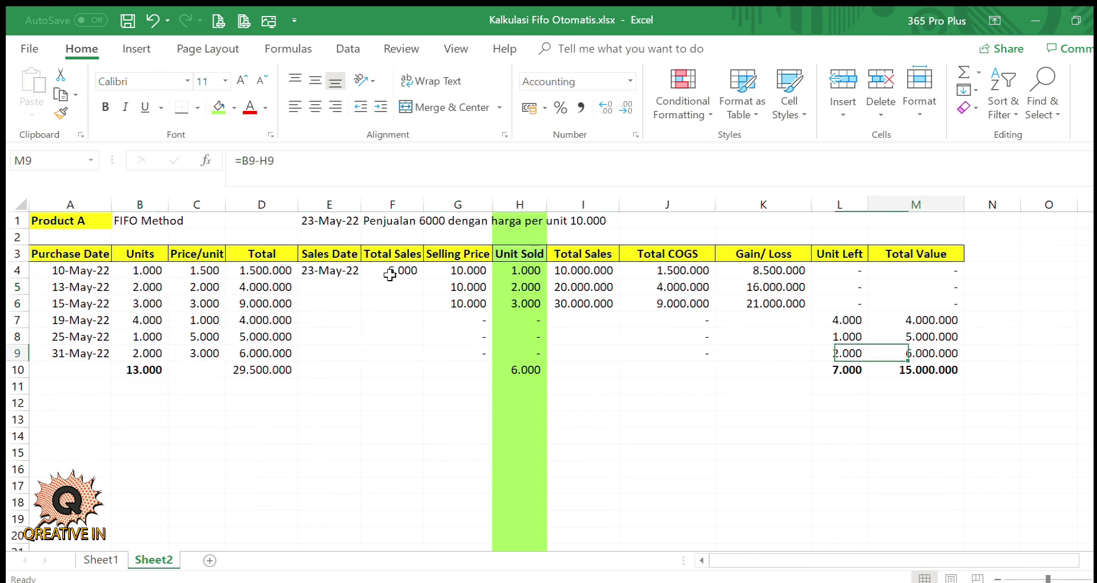
{"action": "key", "text": "Right"}
{"action": "key", "text": "Down"}
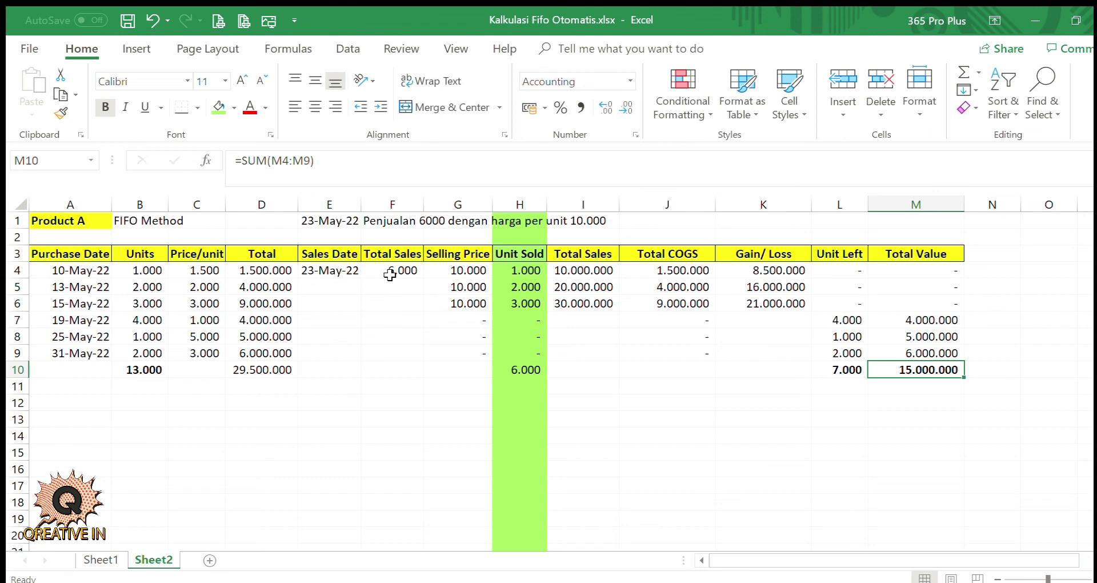
{"action": "key", "text": "Down"}
{"action": "key", "text": "Down"}
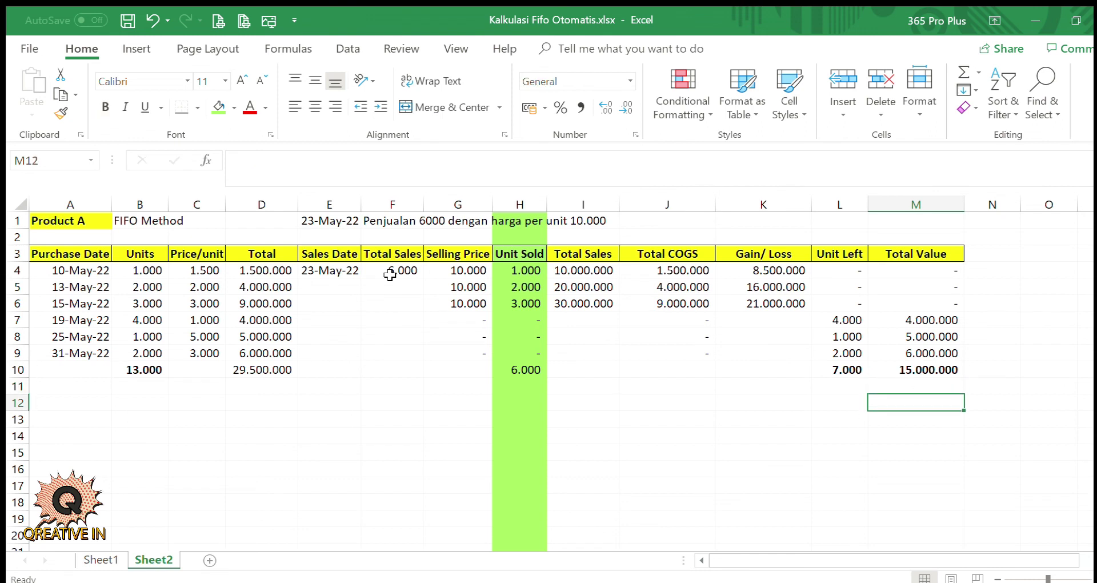